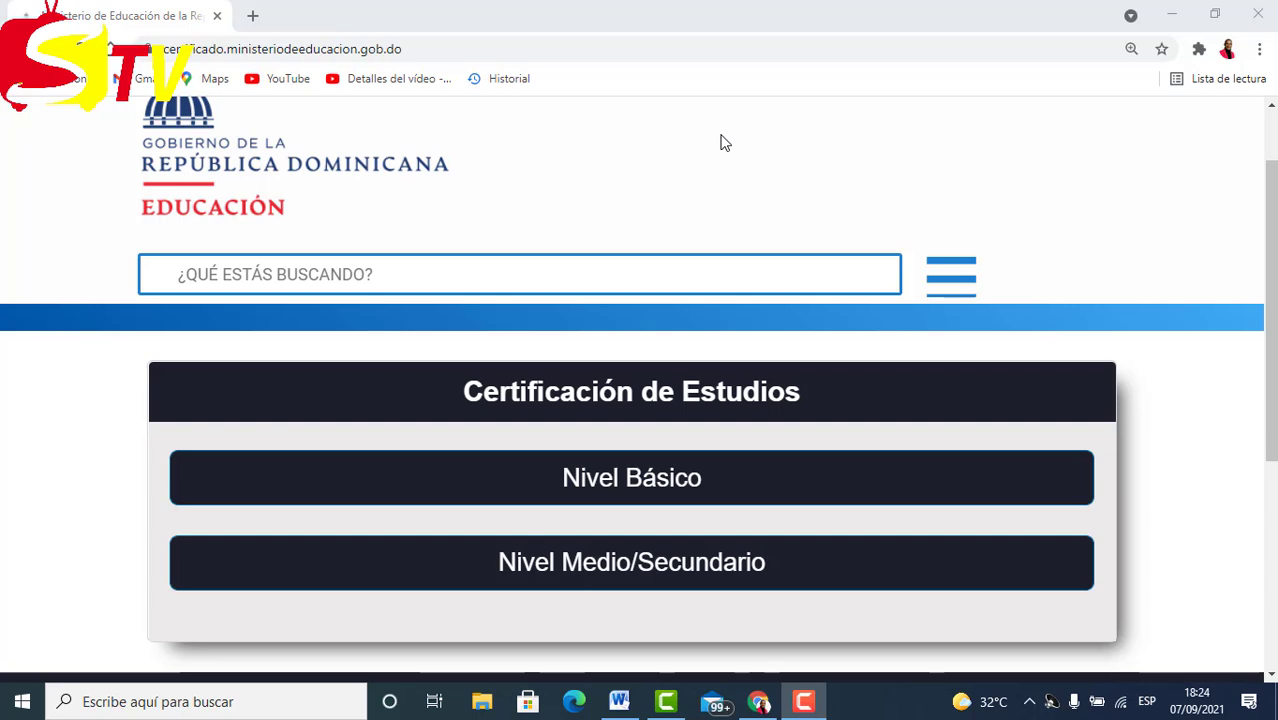
scroll(772, 192, down, 2)
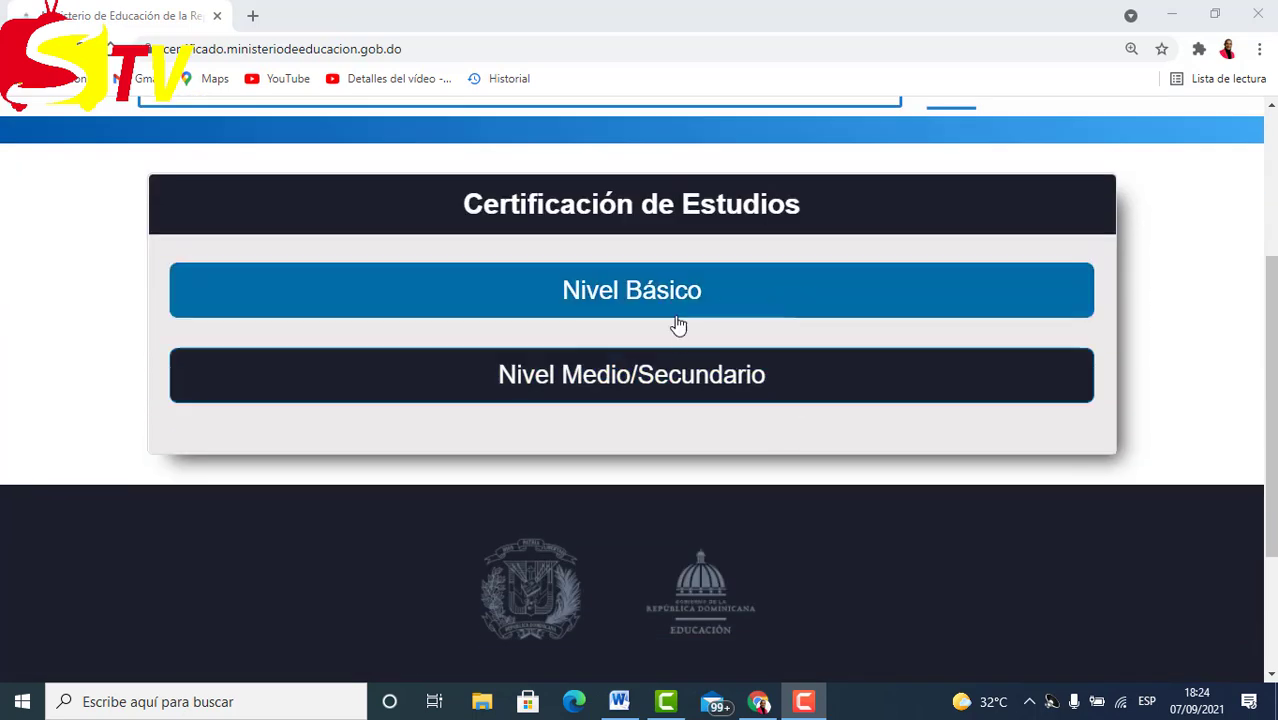
click(676, 310)
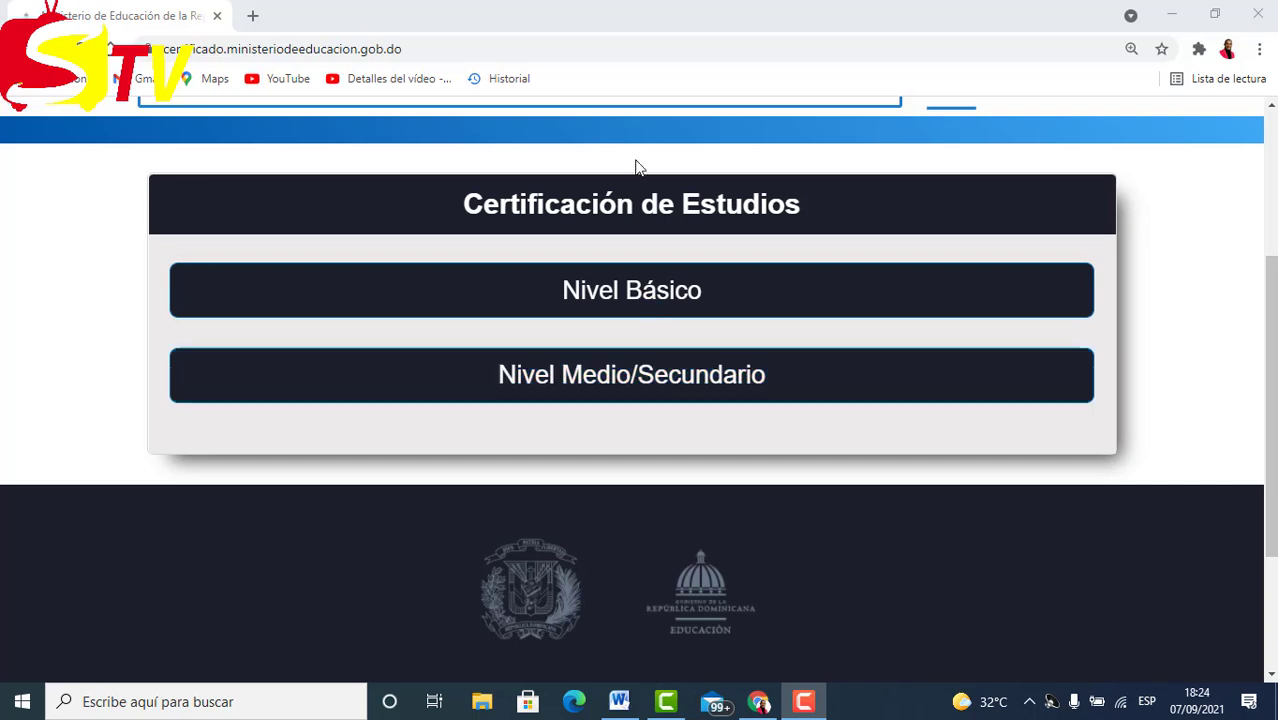
scroll(665, 314, up, 1)
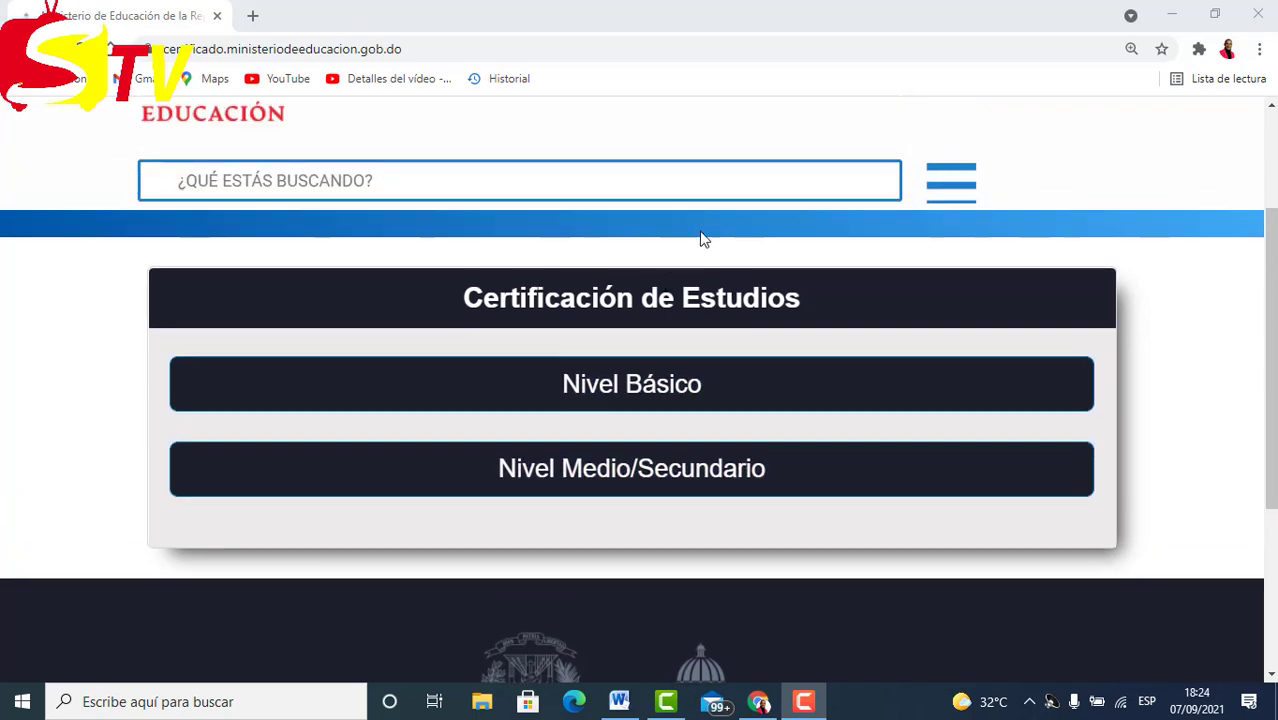
click(730, 384)
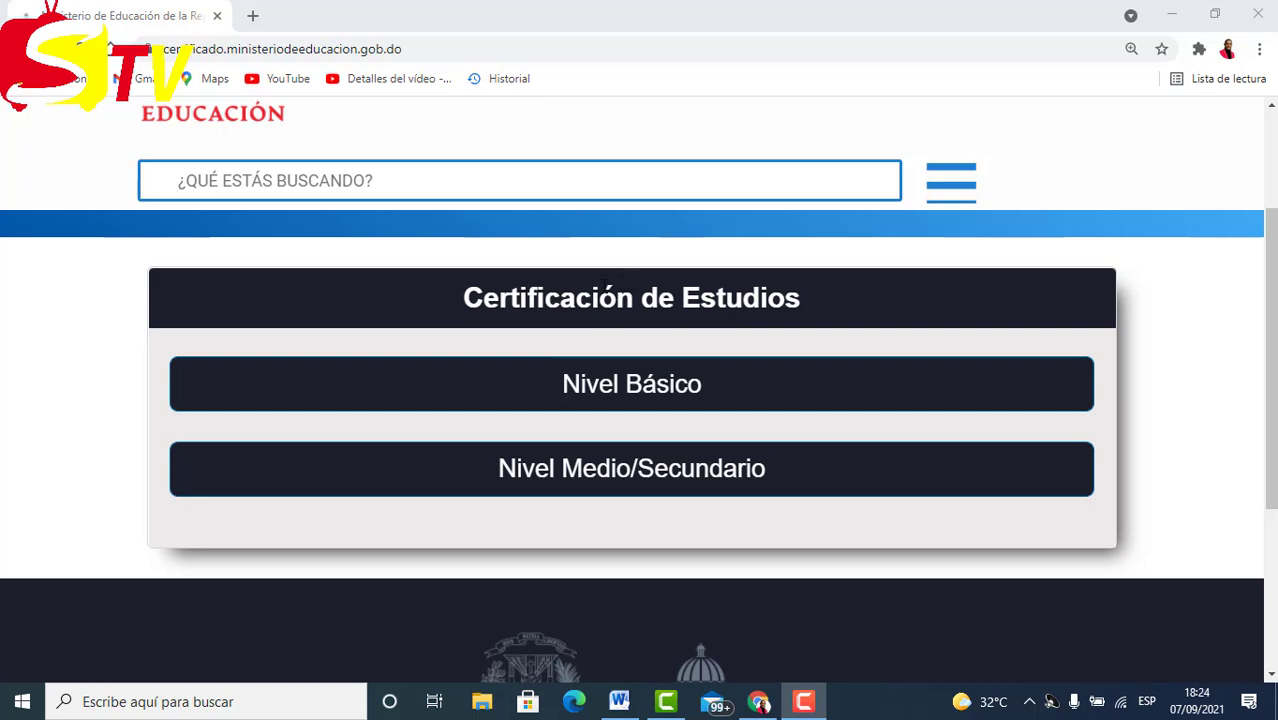
scroll(690, 360, down, 1)
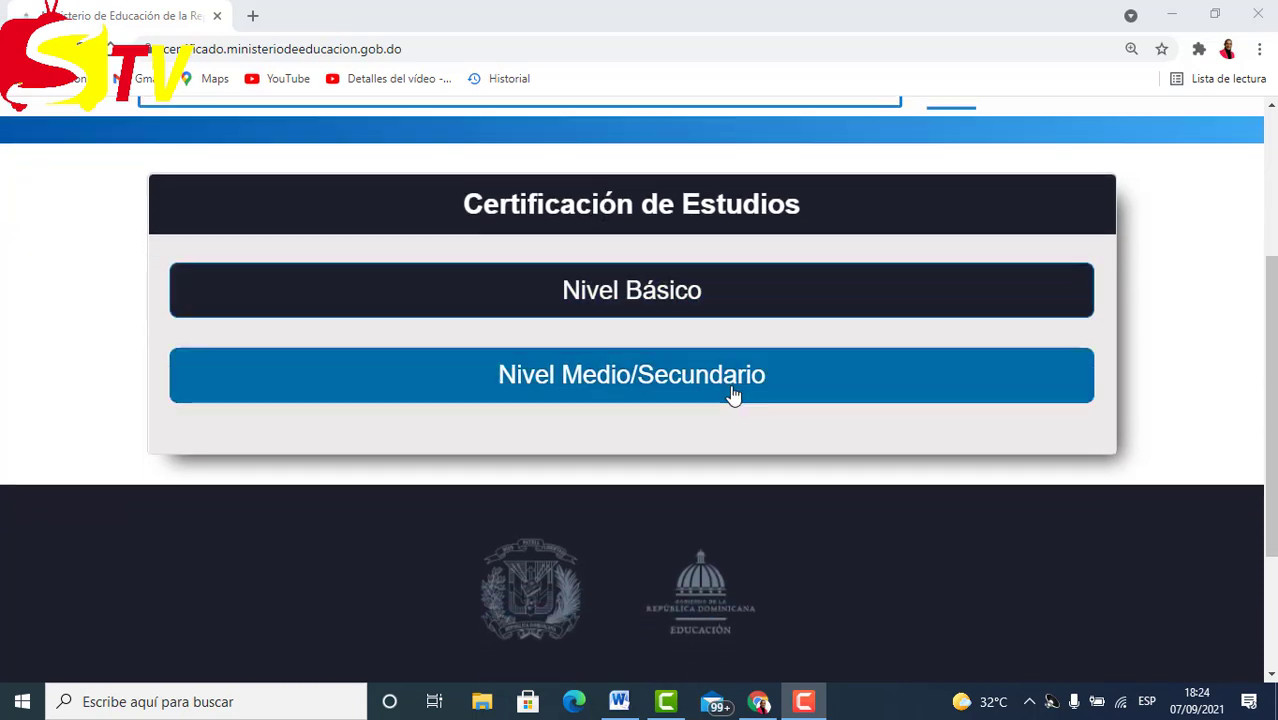
Open the Nivel Medio/Secundario certificate form and look it over, down to BUSCAR and Obtener mi RNE.
click(658, 382)
click(658, 382)
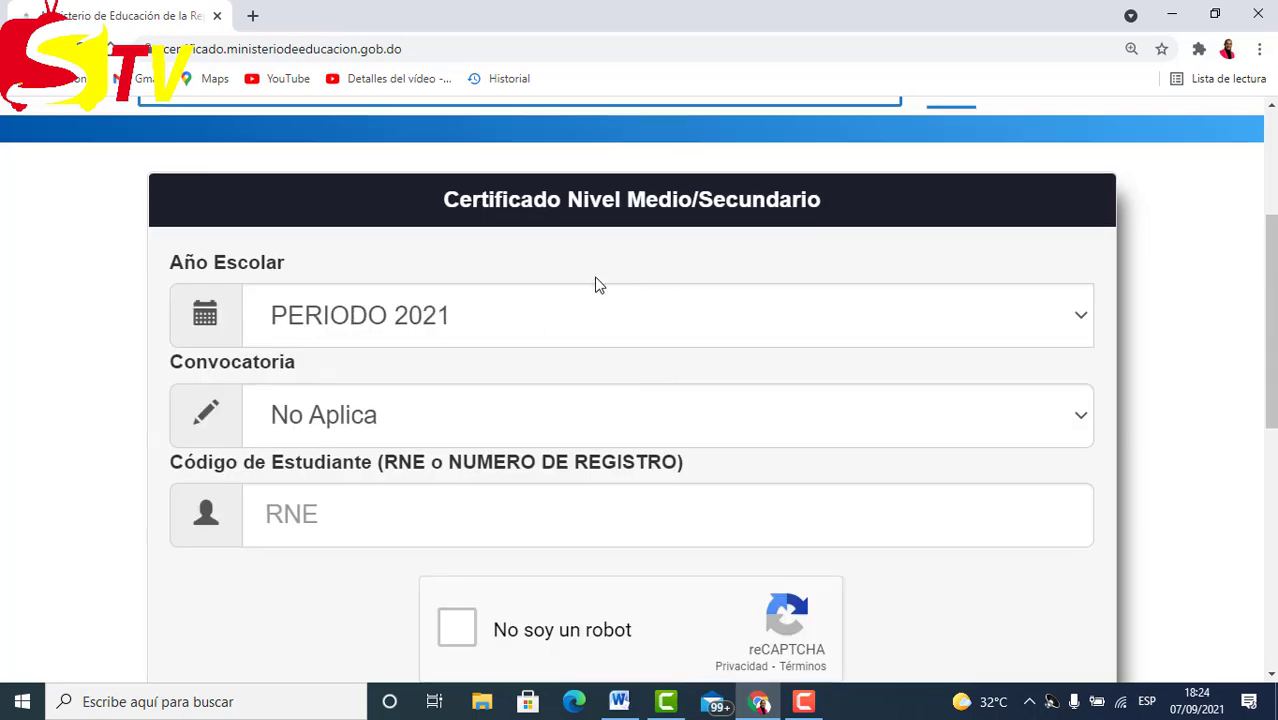
scroll(594, 285, down, 1)
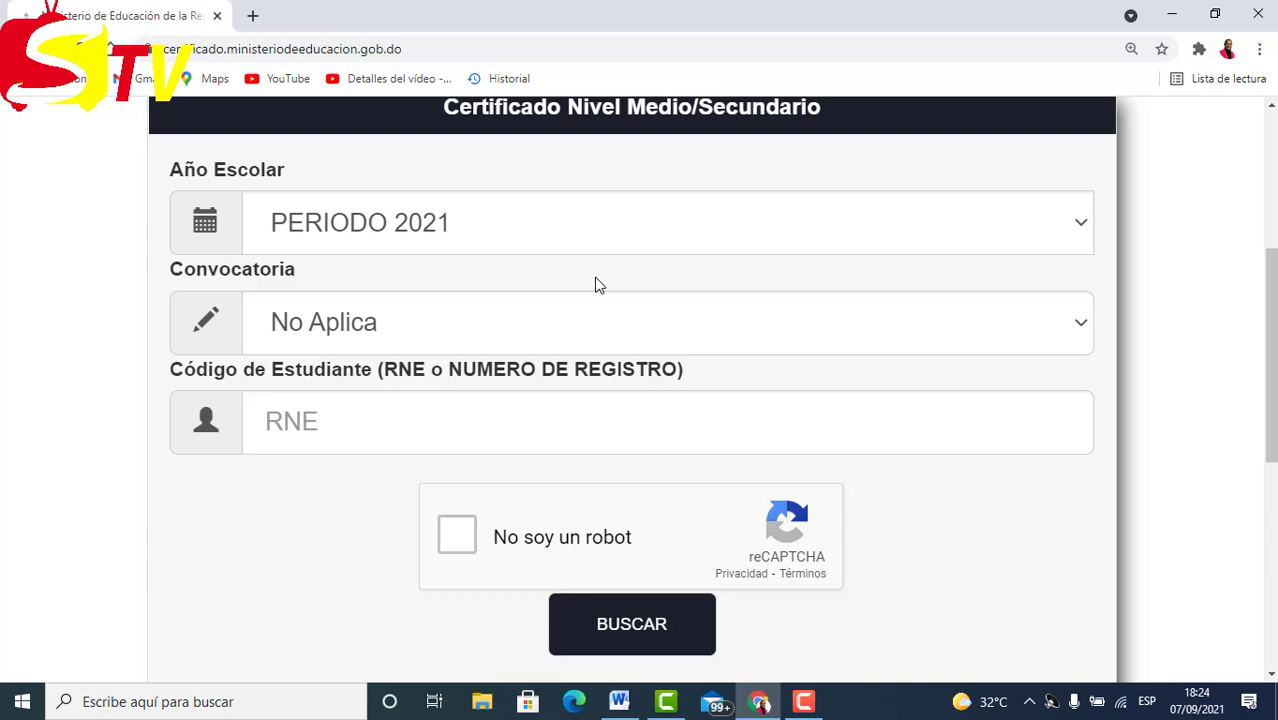
scroll(594, 285, up, 1)
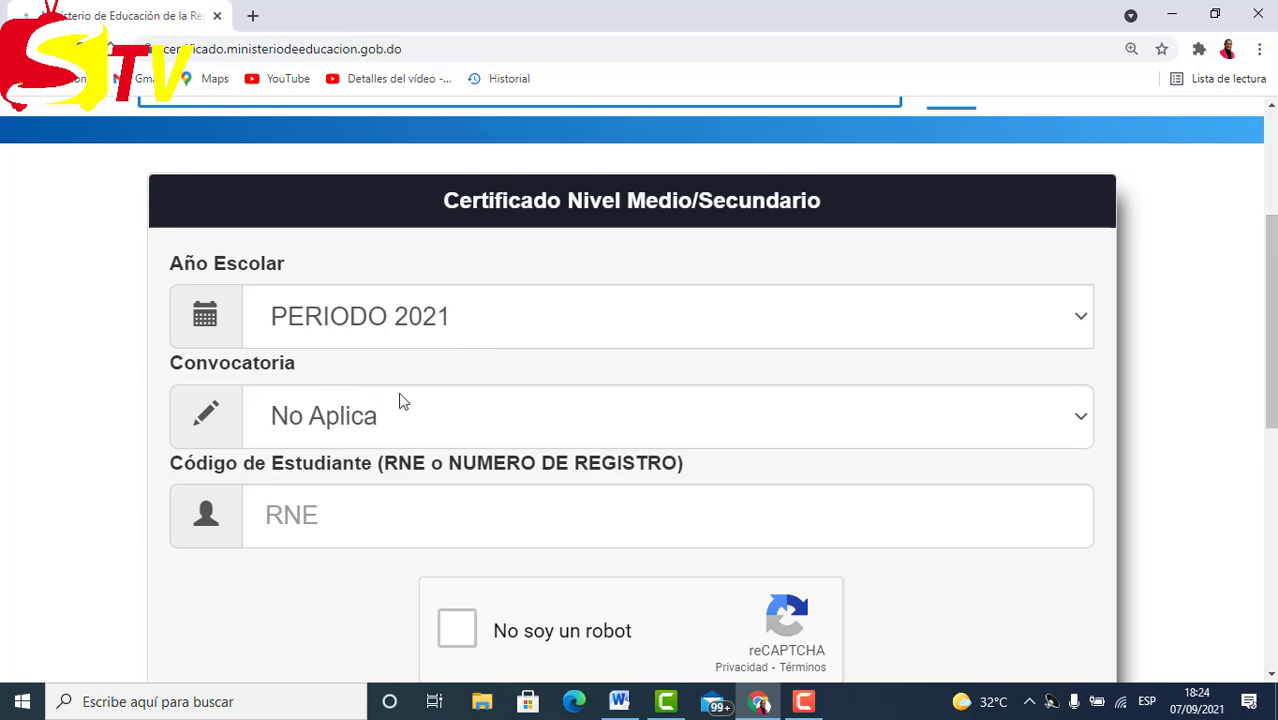
scroll(403, 395, down, 2)
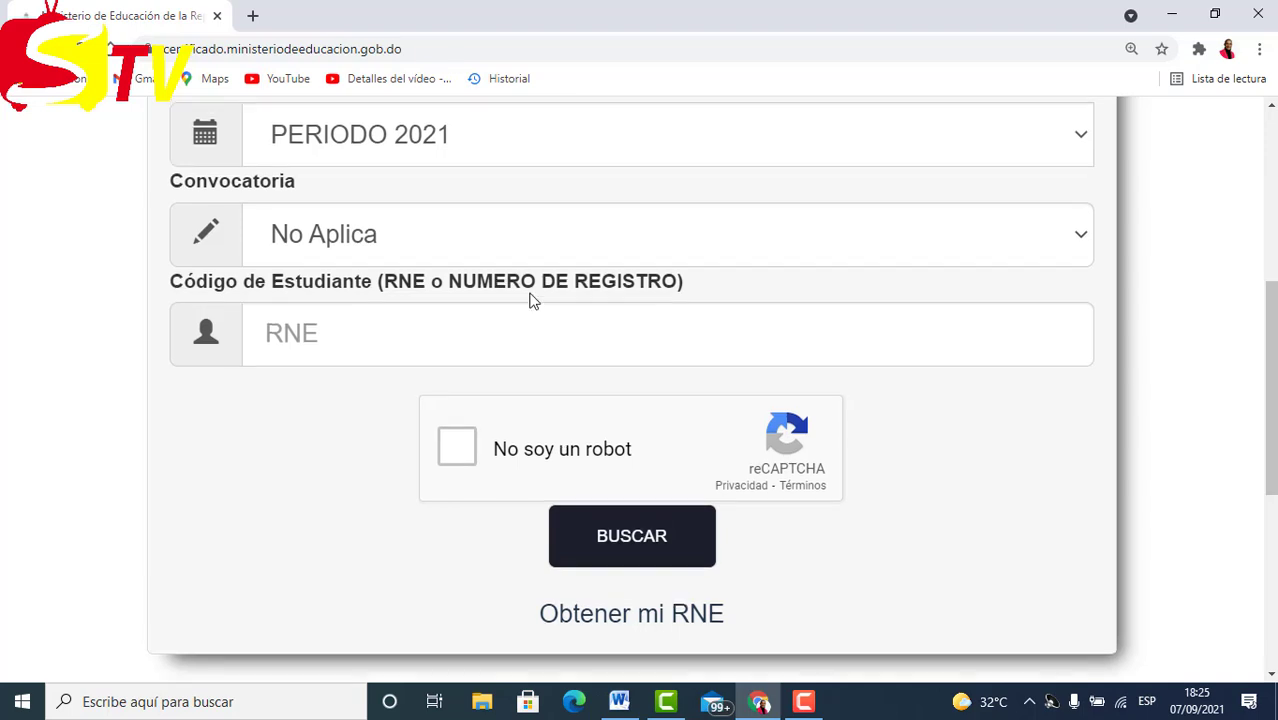
scroll(528, 297, up, 2)
scroll(561, 314, down, 3)
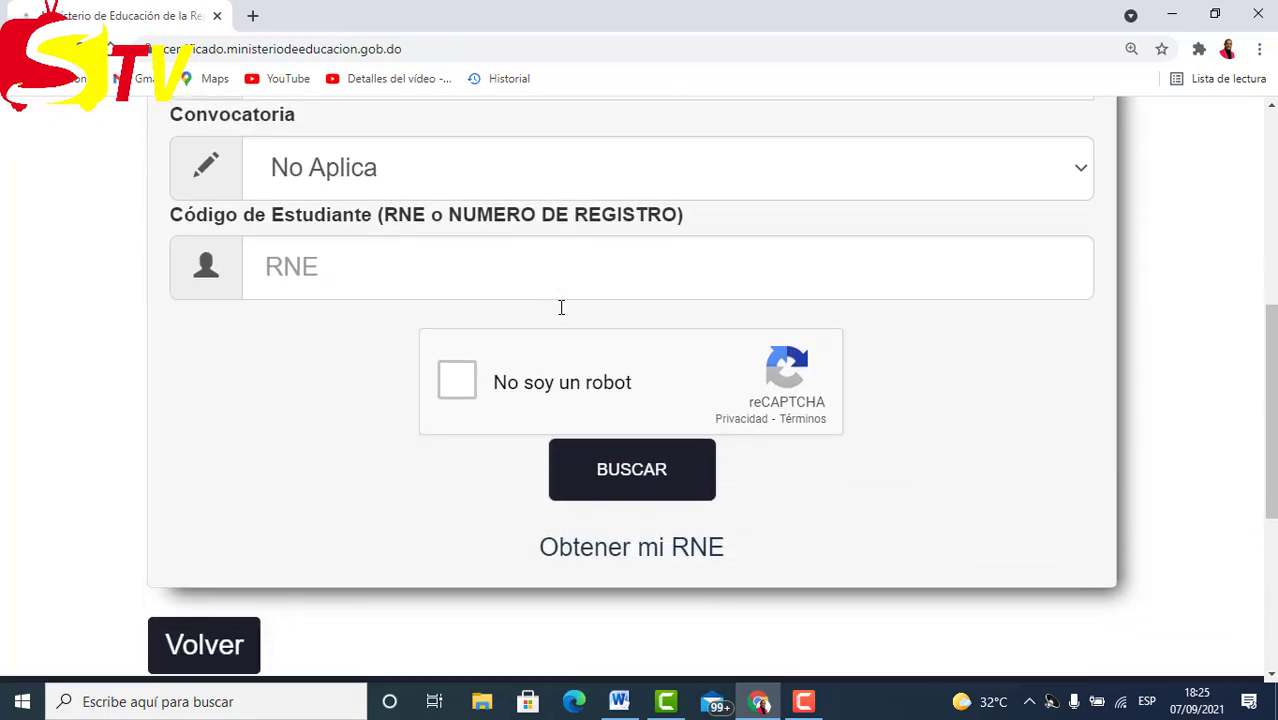
scroll(291, 377, down, 3)
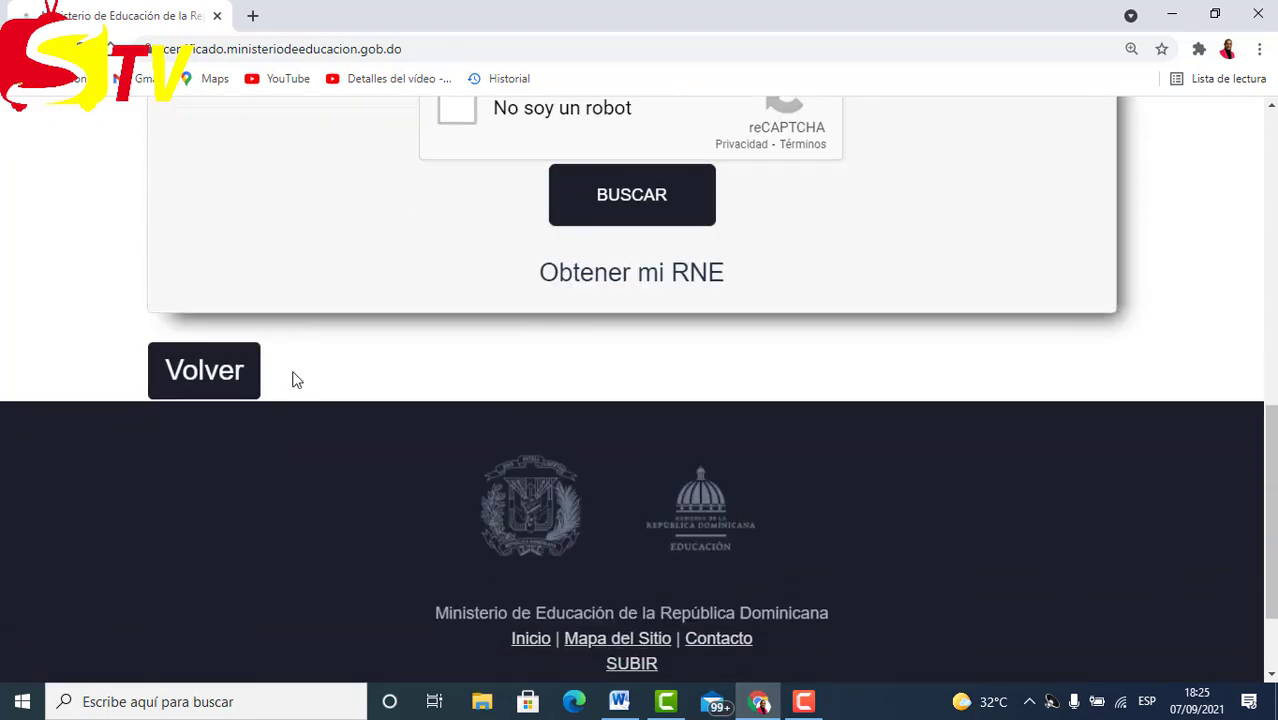
scroll(391, 327, up, 2)
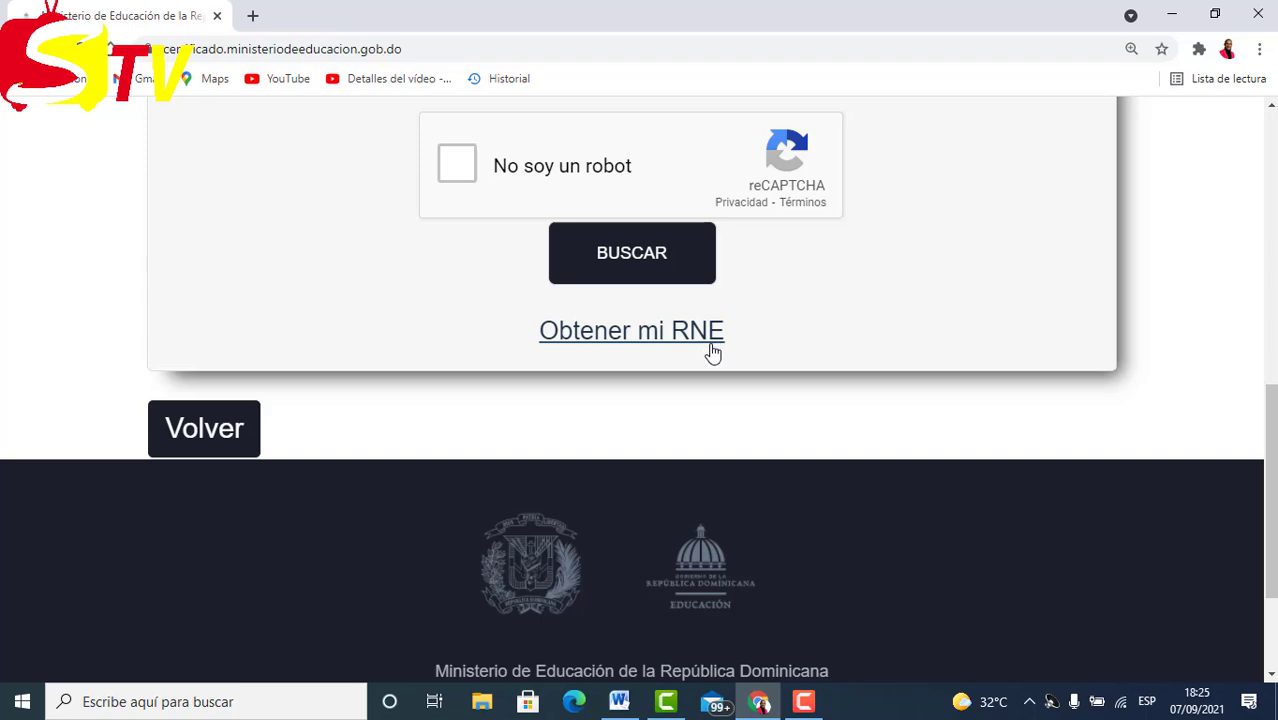
scroll(489, 320, up, 2)
scroll(354, 288, up, 1)
scroll(727, 308, down, 2)
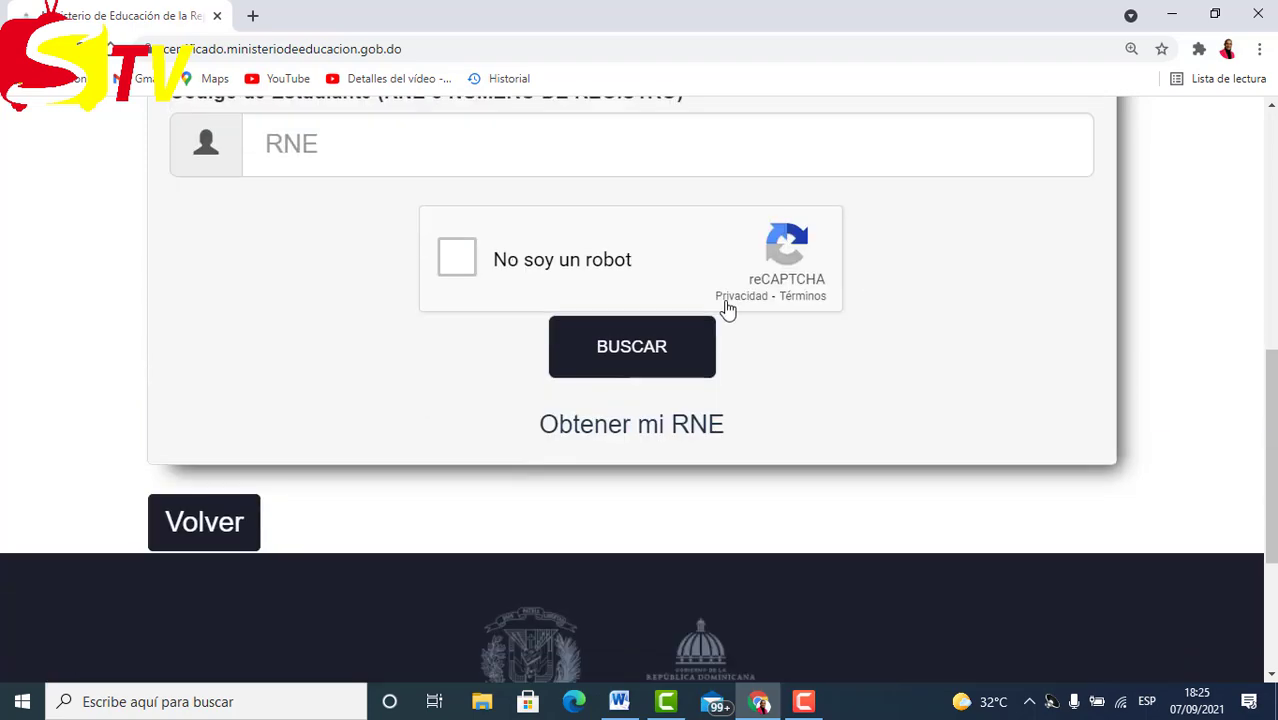
scroll(432, 227, up, 1)
scroll(432, 227, up, 2)
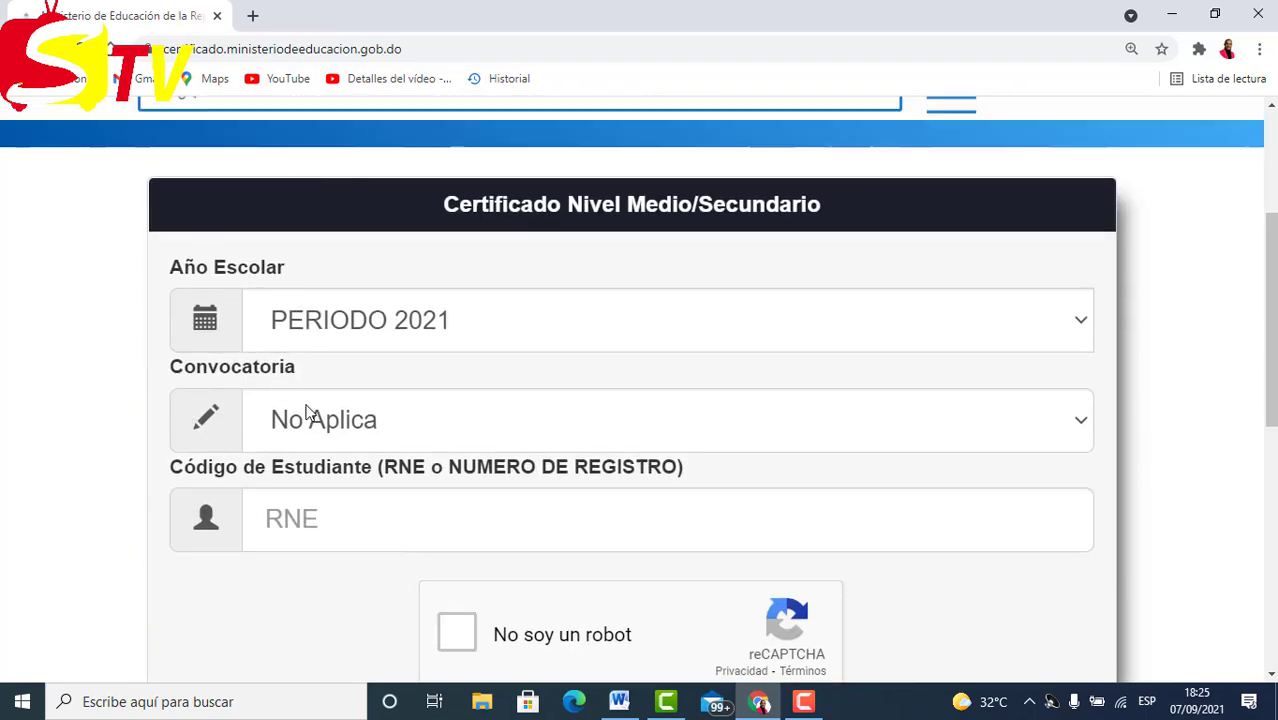
scroll(358, 330, down, 1)
scroll(358, 329, down, 4)
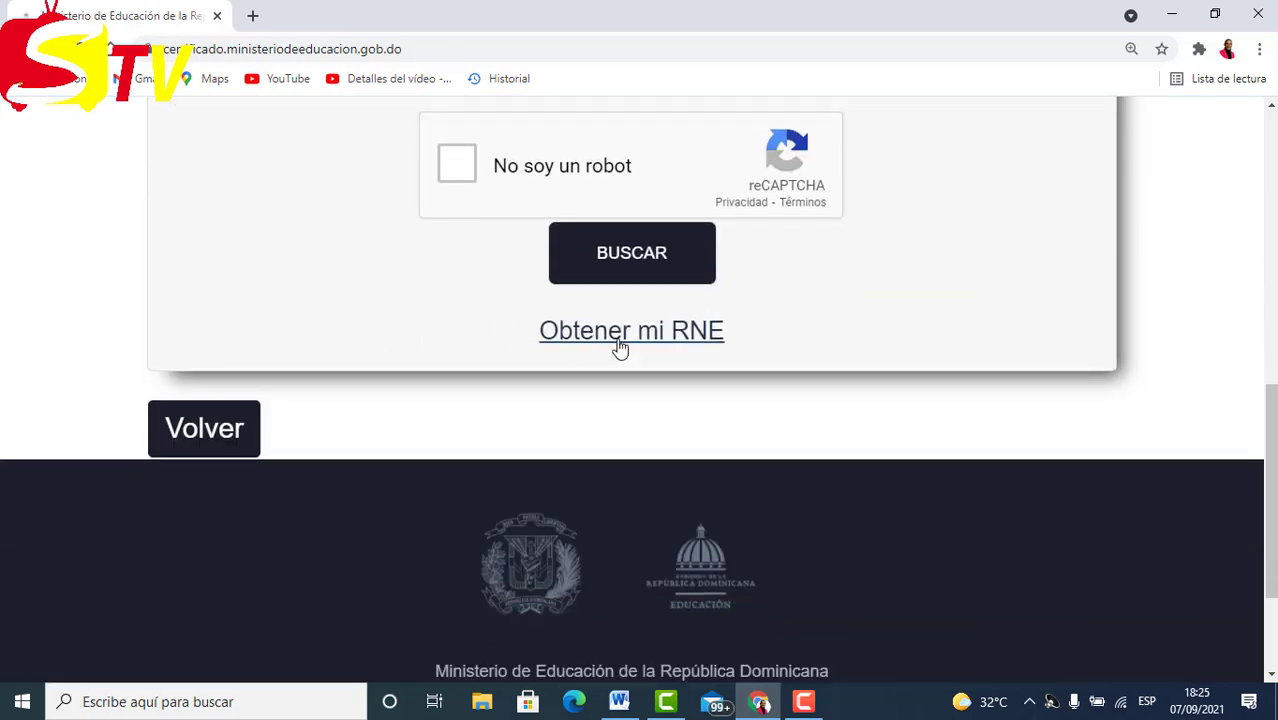
Open the Obtener mi RNE lookup and enter the student's first name and both surnames.
click(676, 338)
scroll(451, 282, up, 3)
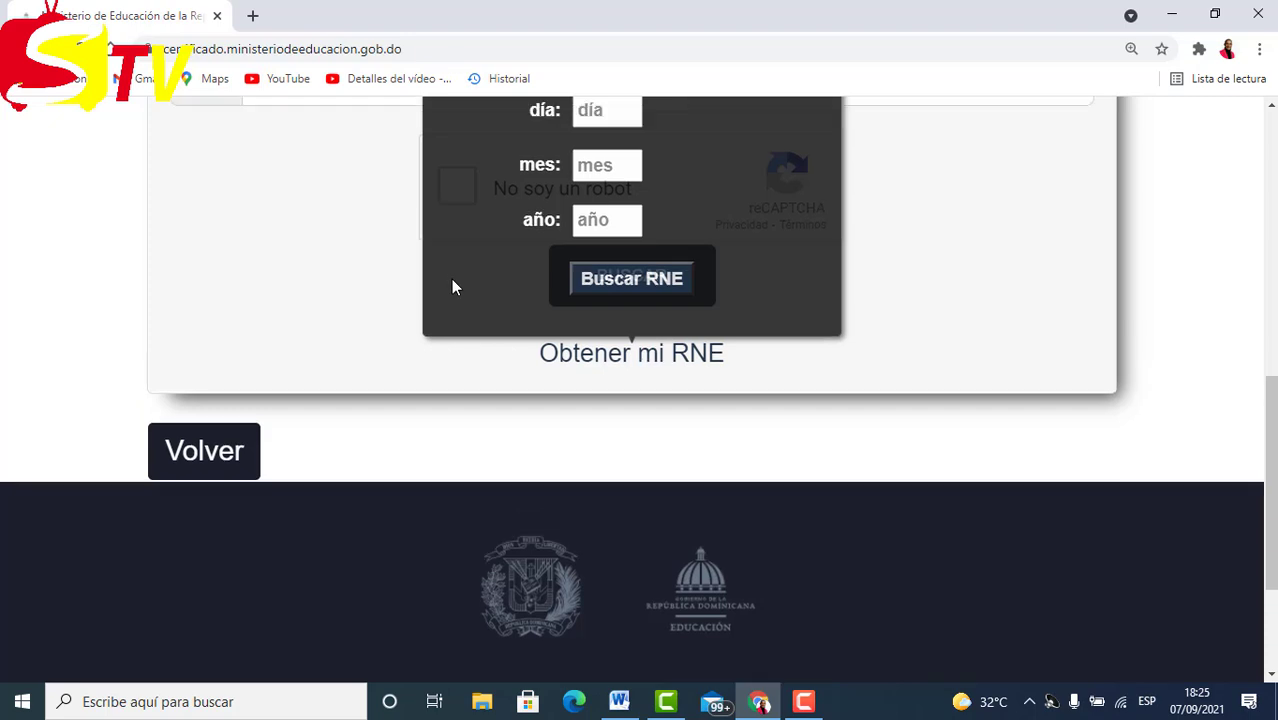
scroll(451, 285, up, 1)
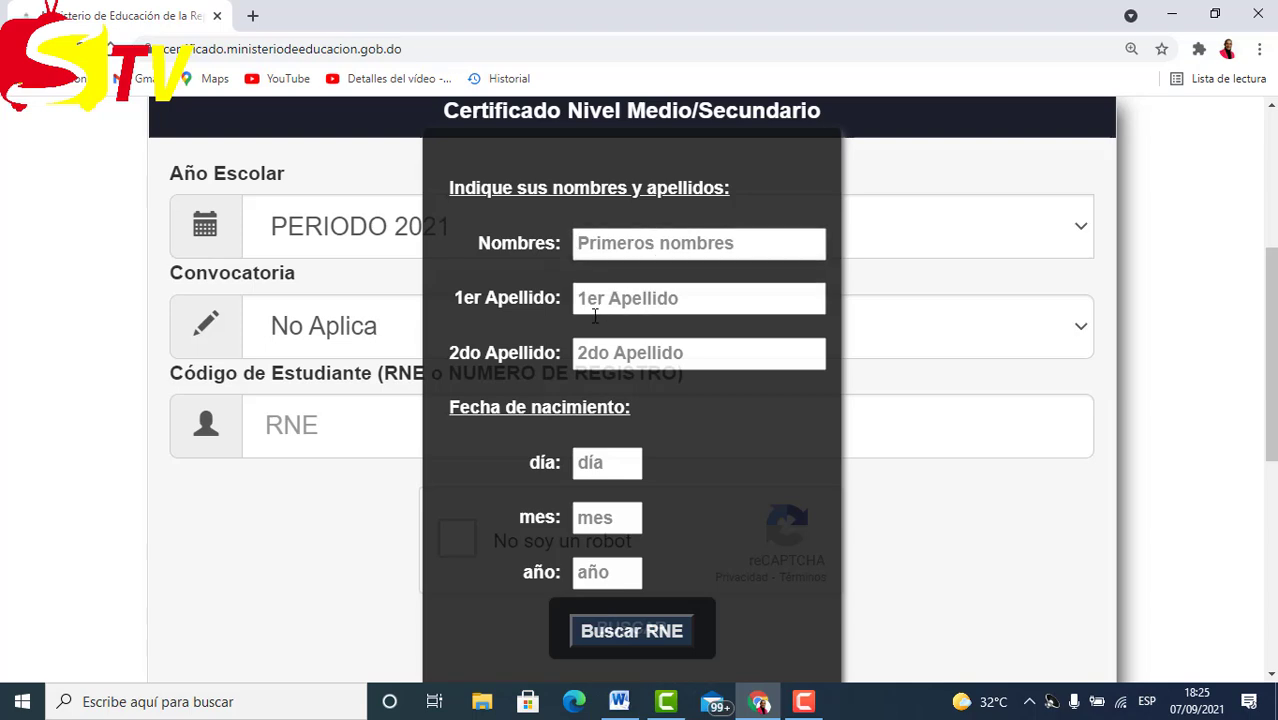
scroll(596, 313, up, 2)
scroll(653, 316, down, 1)
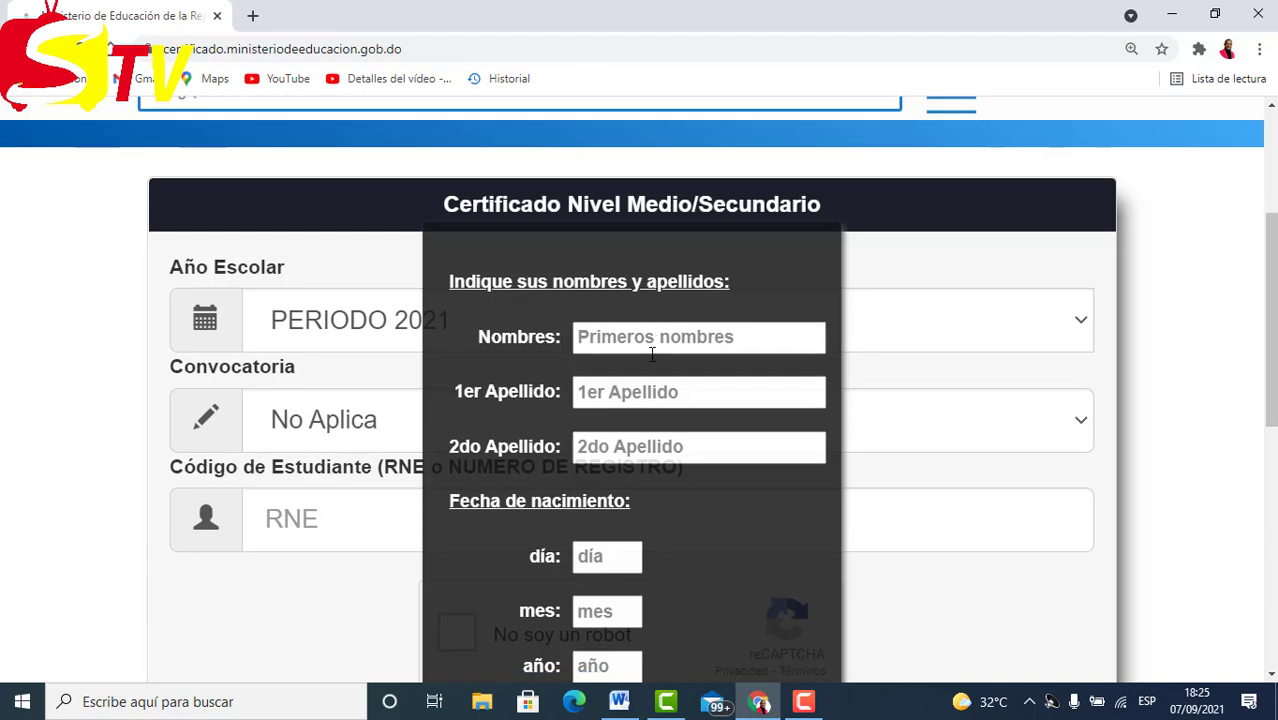
click(760, 337)
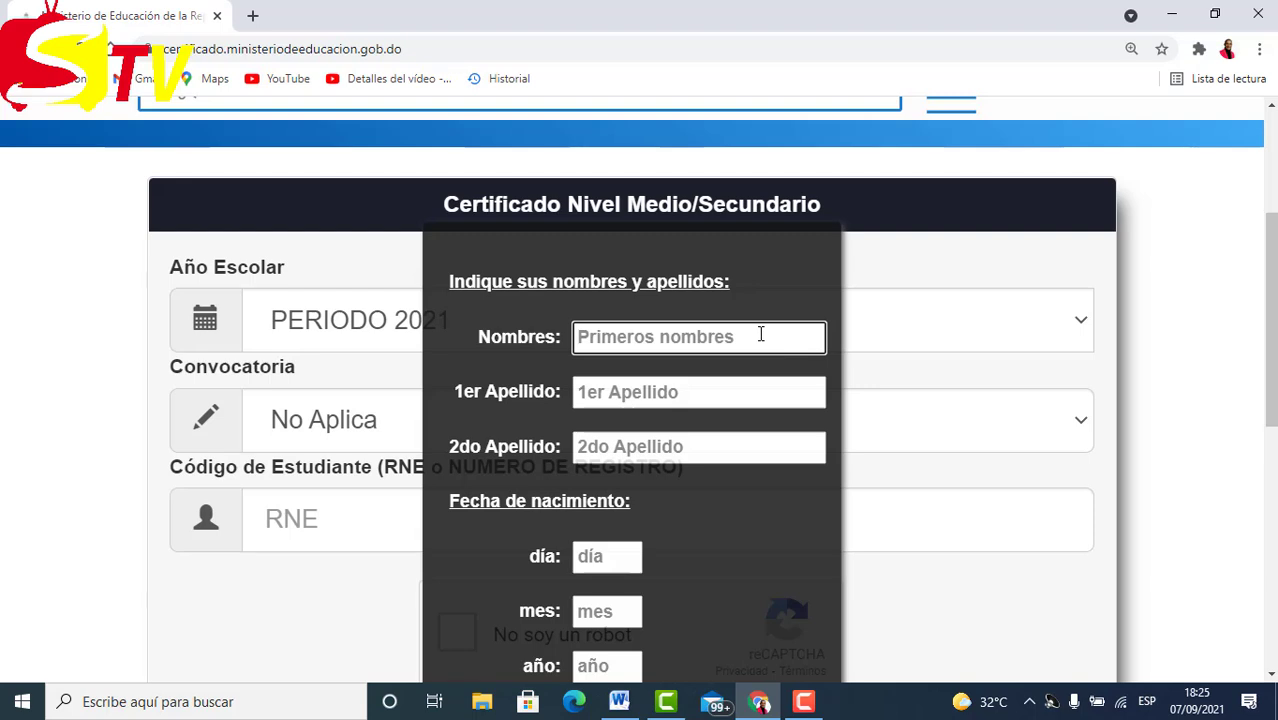
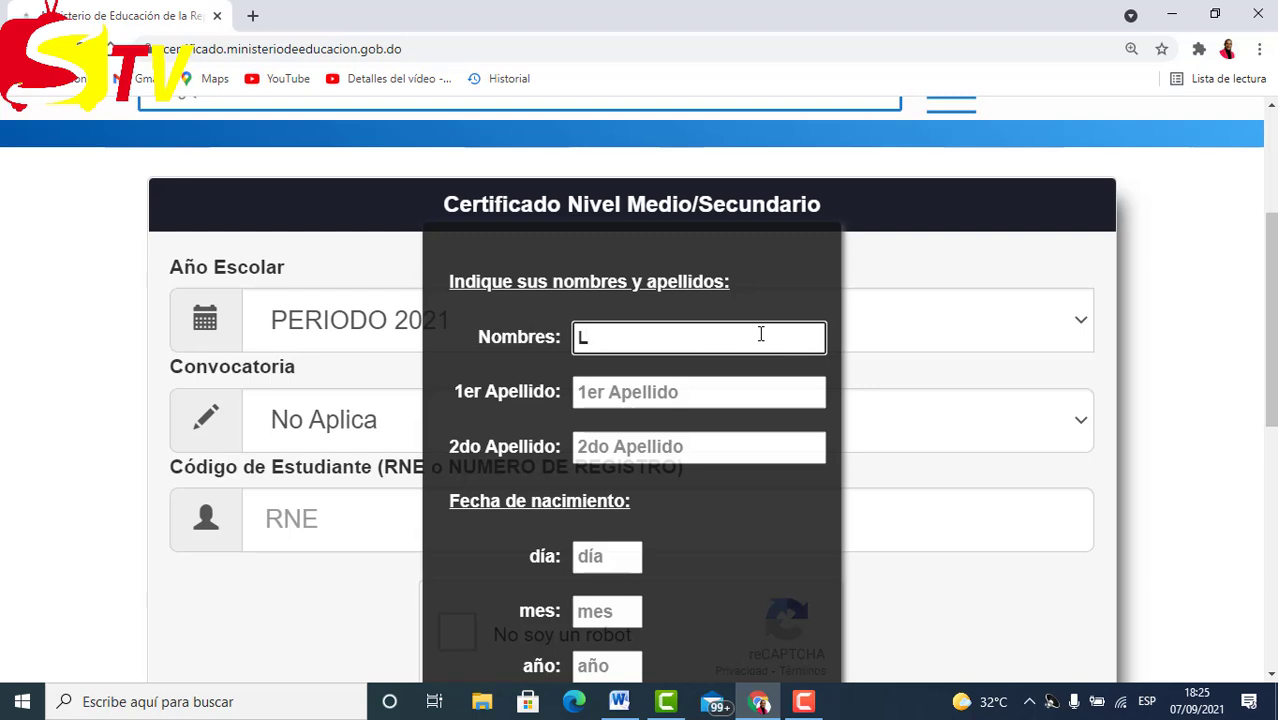
click(676, 392)
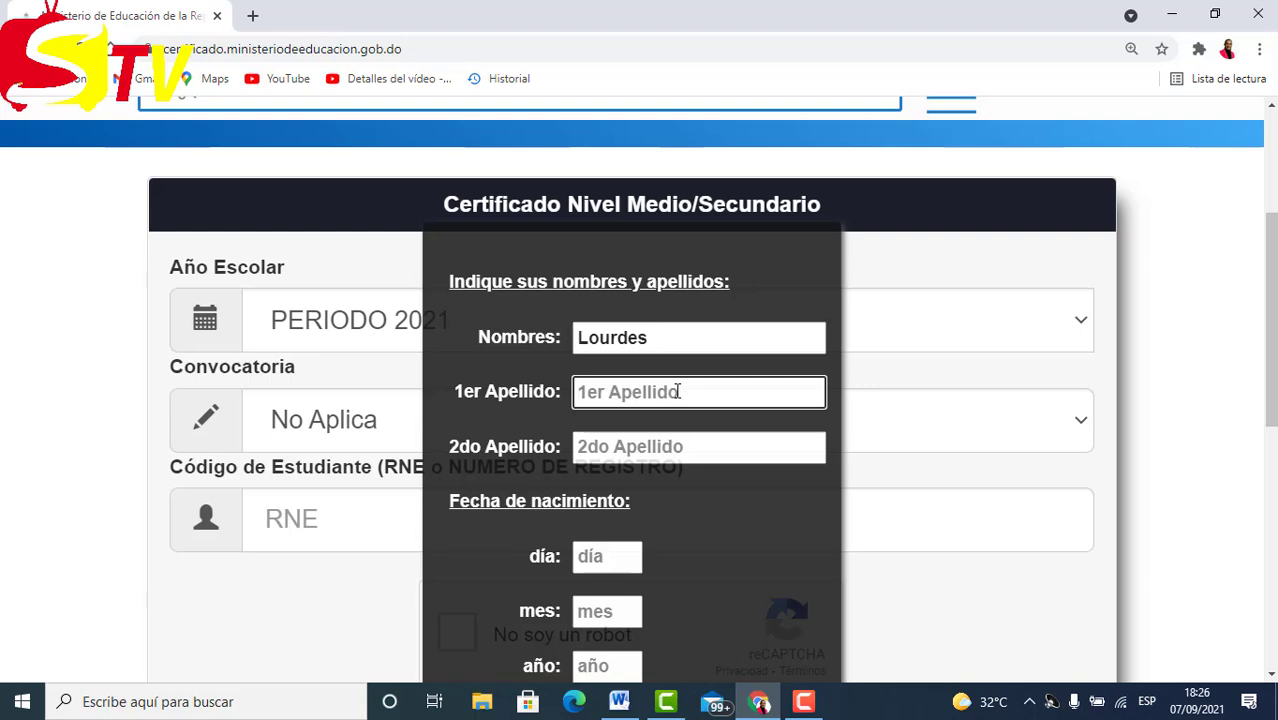
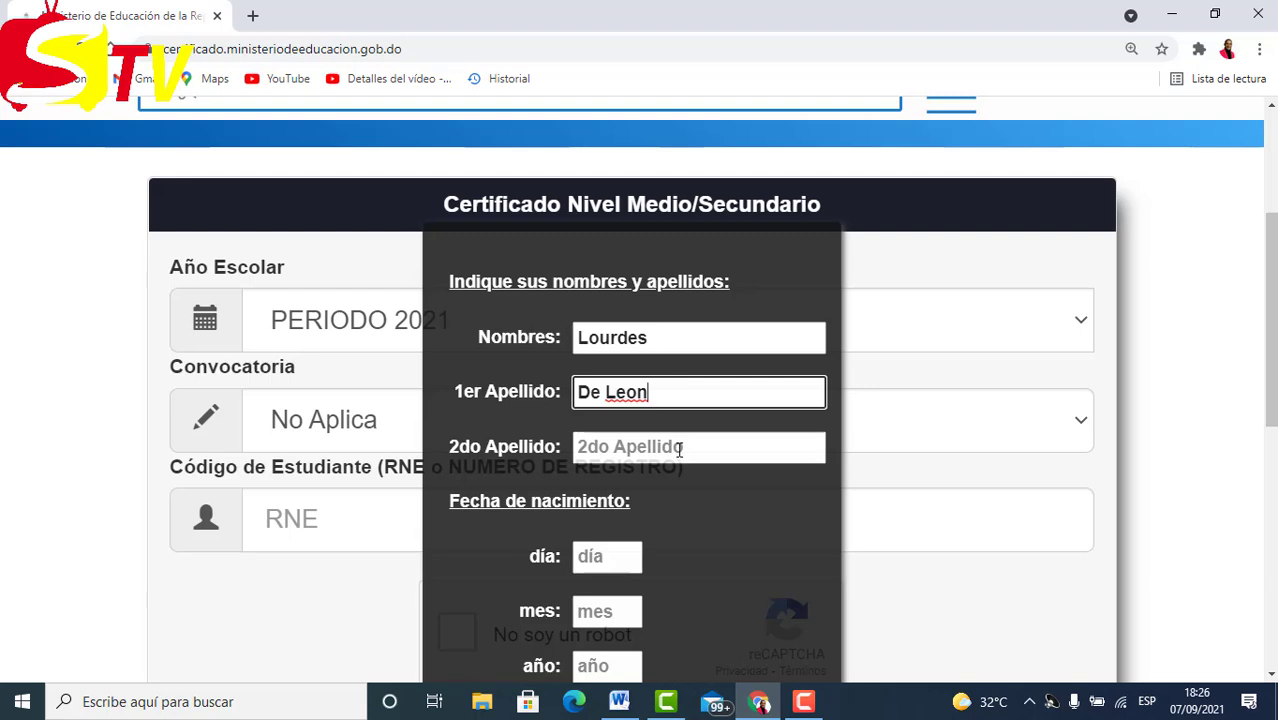
click(679, 448)
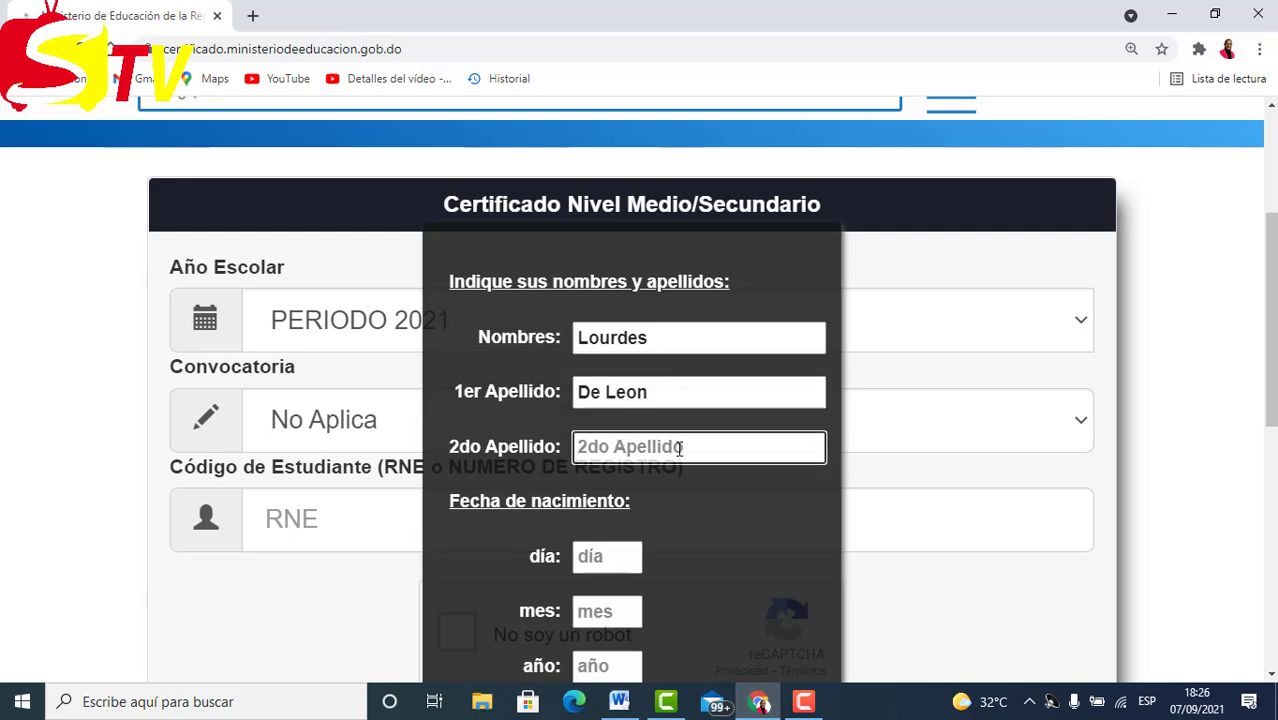
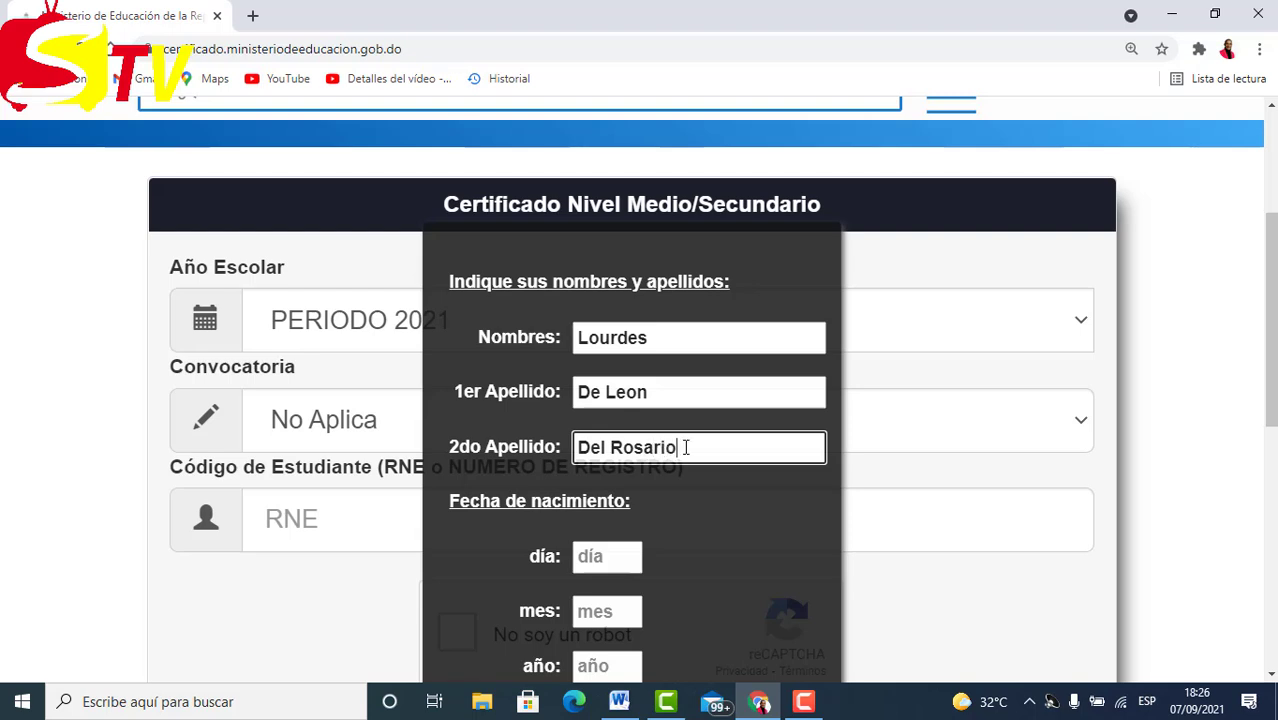
Enter the student's birth day, month and year in the lookup.
scroll(686, 447, down, 1)
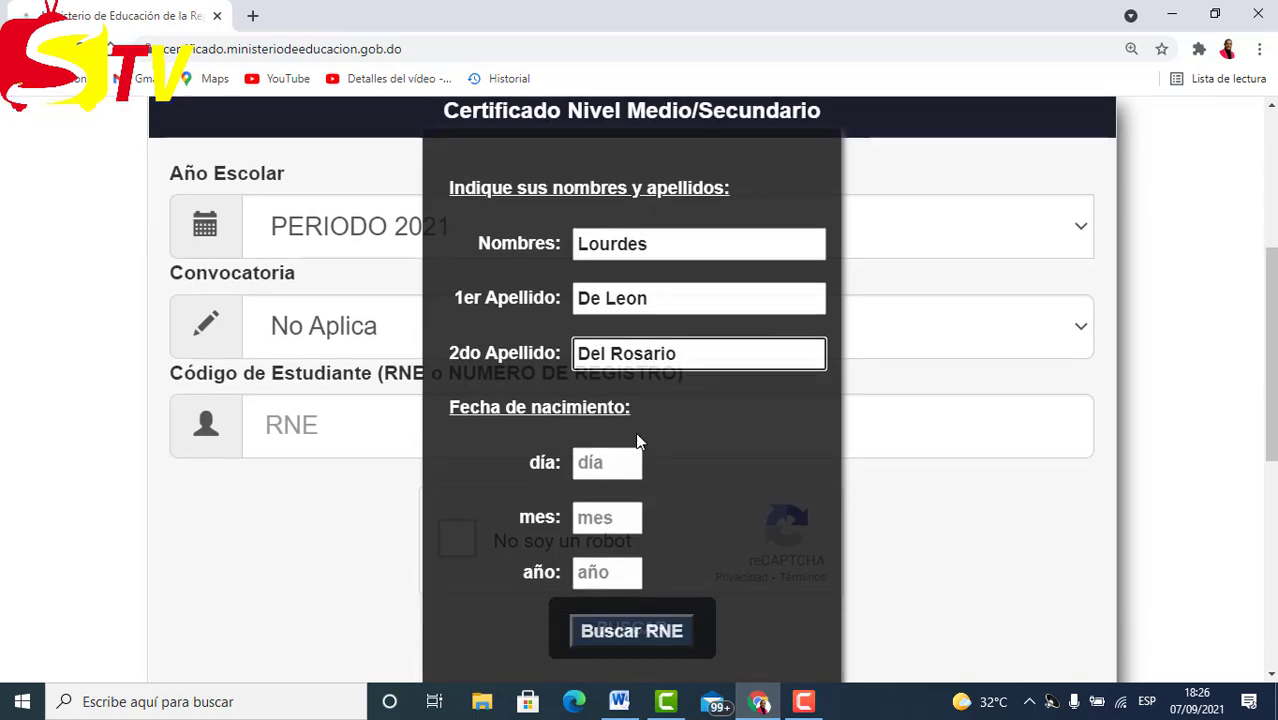
scroll(635, 432, down, 1)
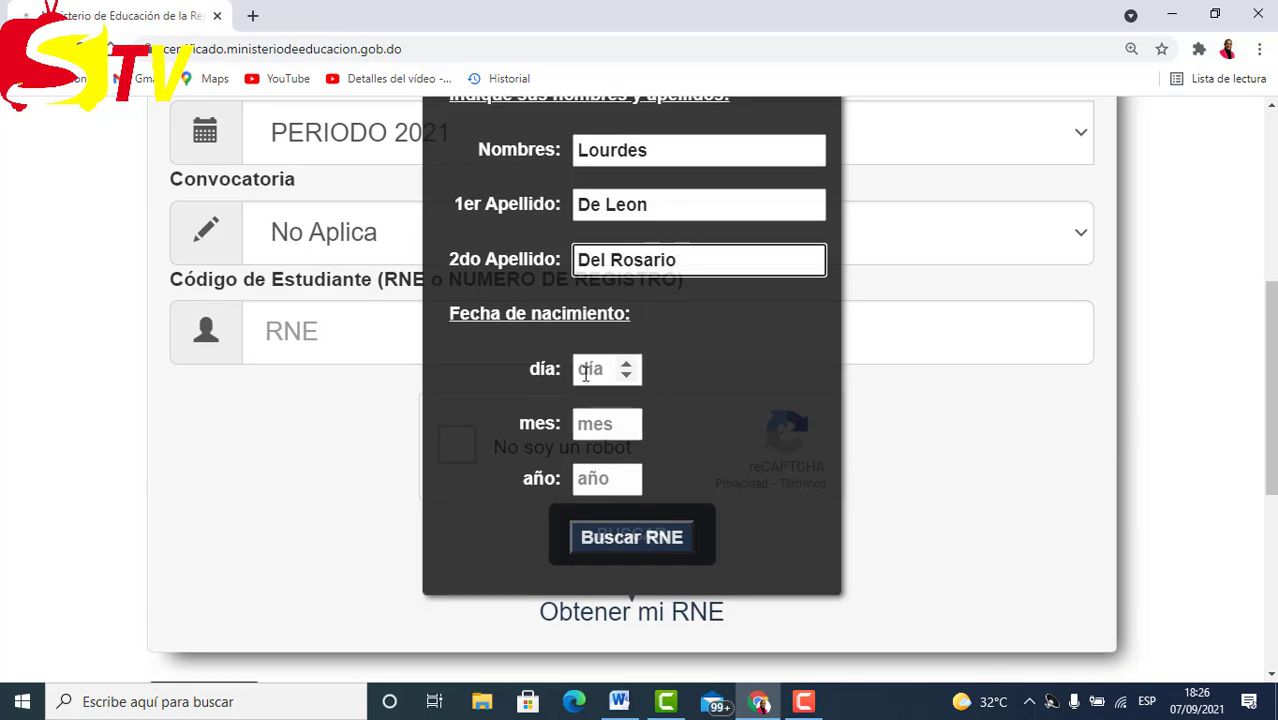
click(585, 370)
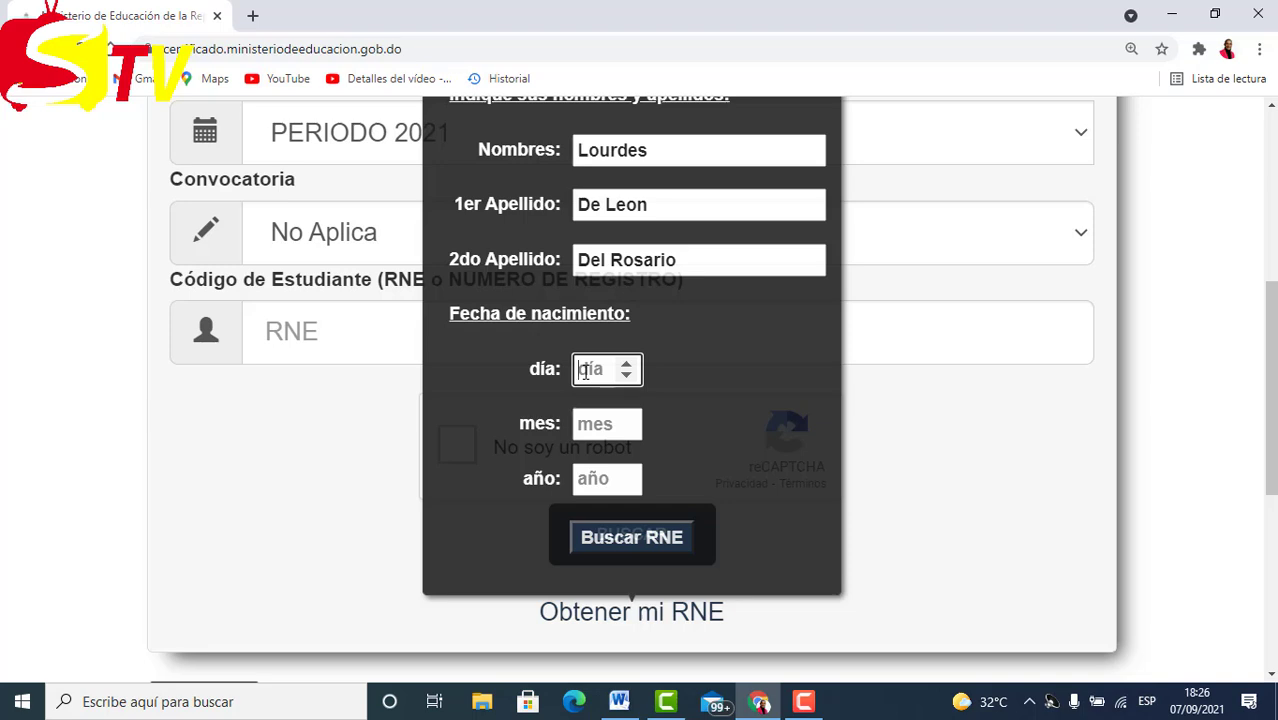
click(596, 426)
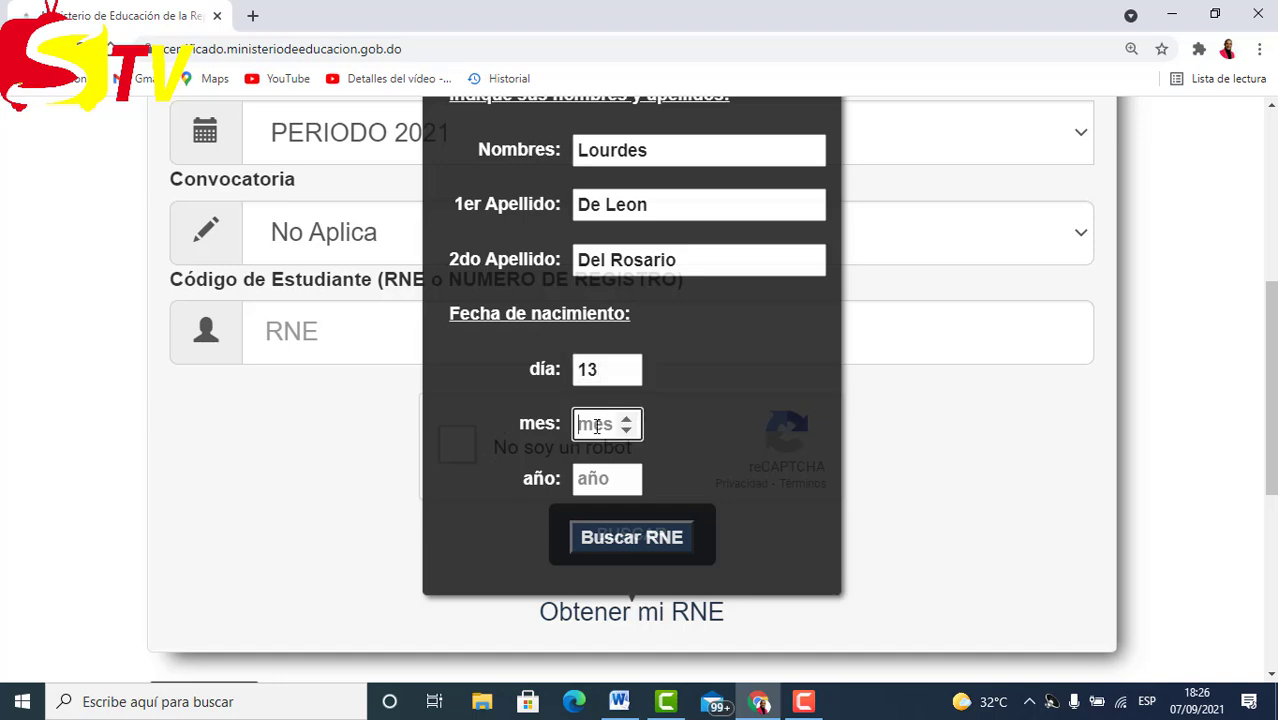
scroll(596, 426, down, 1)
click(609, 390)
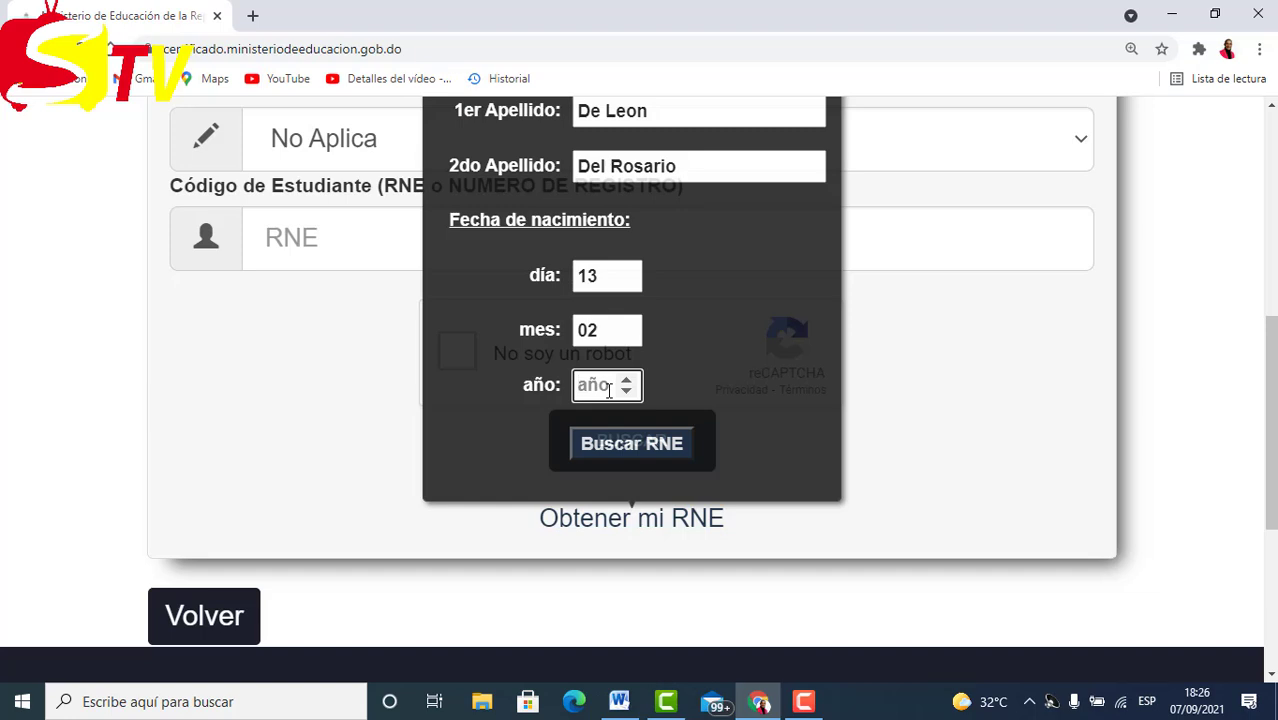
Run the RNE search and copy the student's RNE code from the results.
click(657, 455)
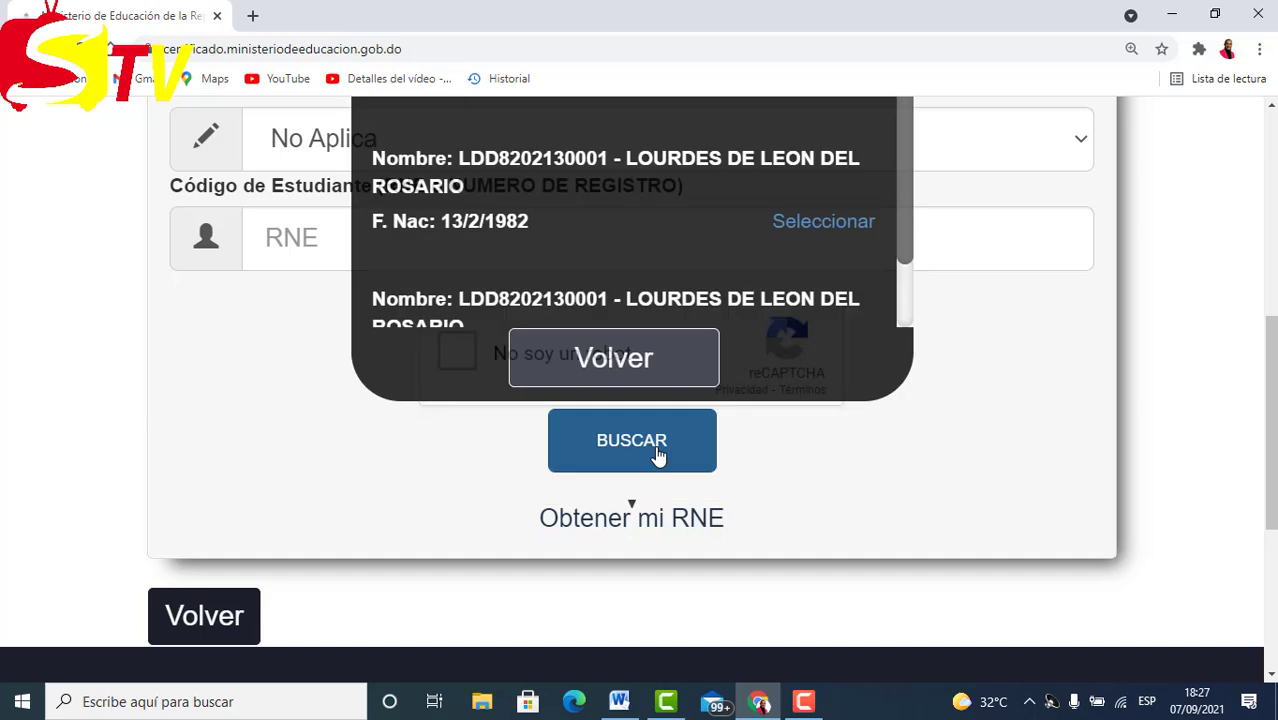
scroll(662, 304, up, 3)
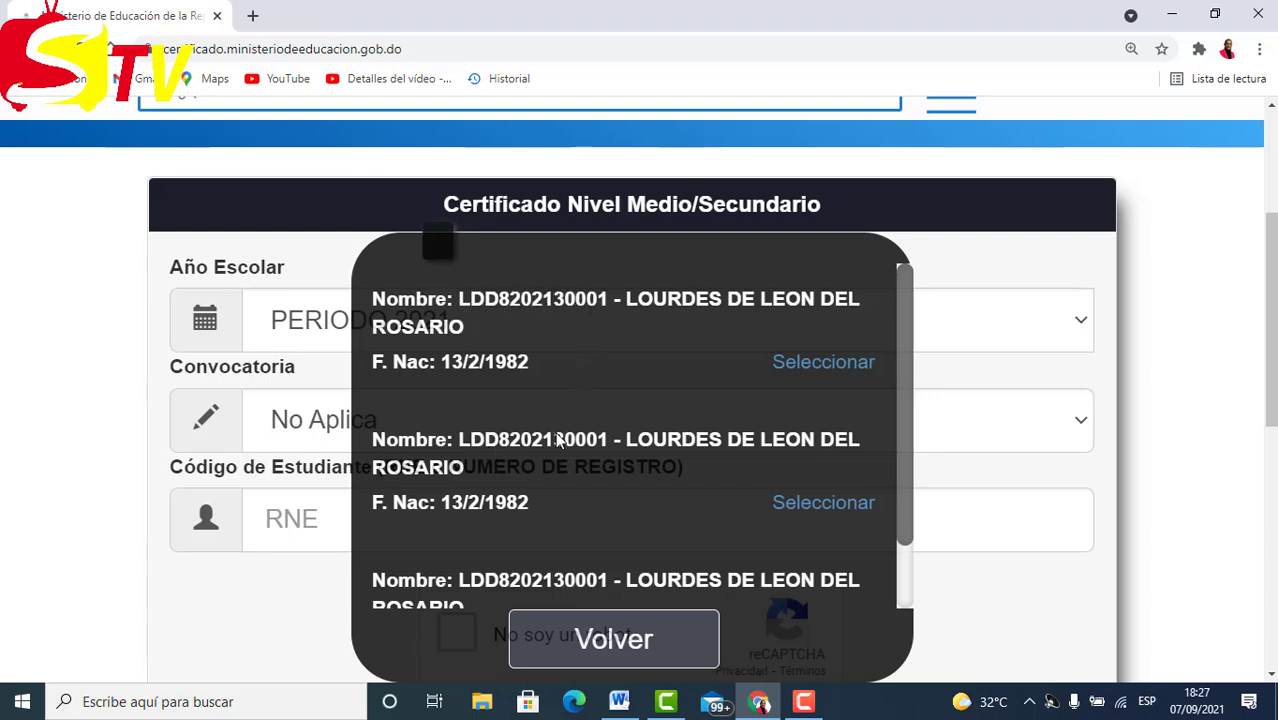
scroll(557, 440, down, 2)
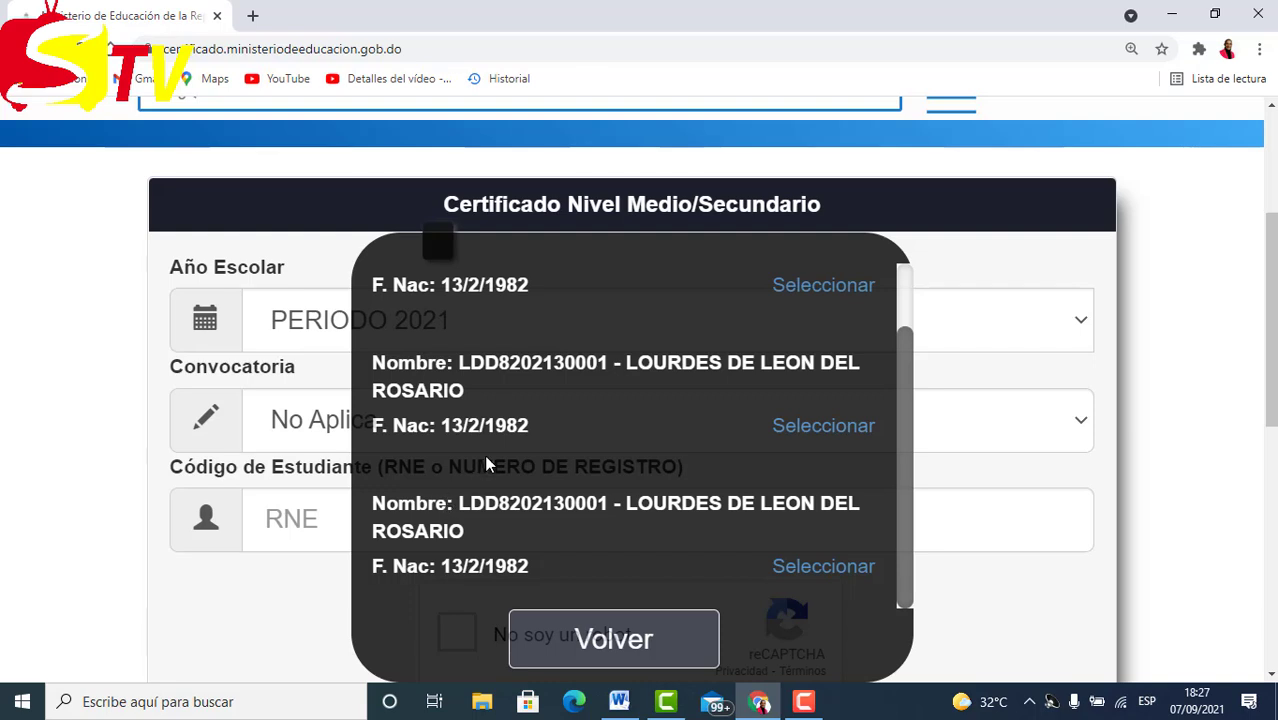
scroll(487, 460, down, 1)
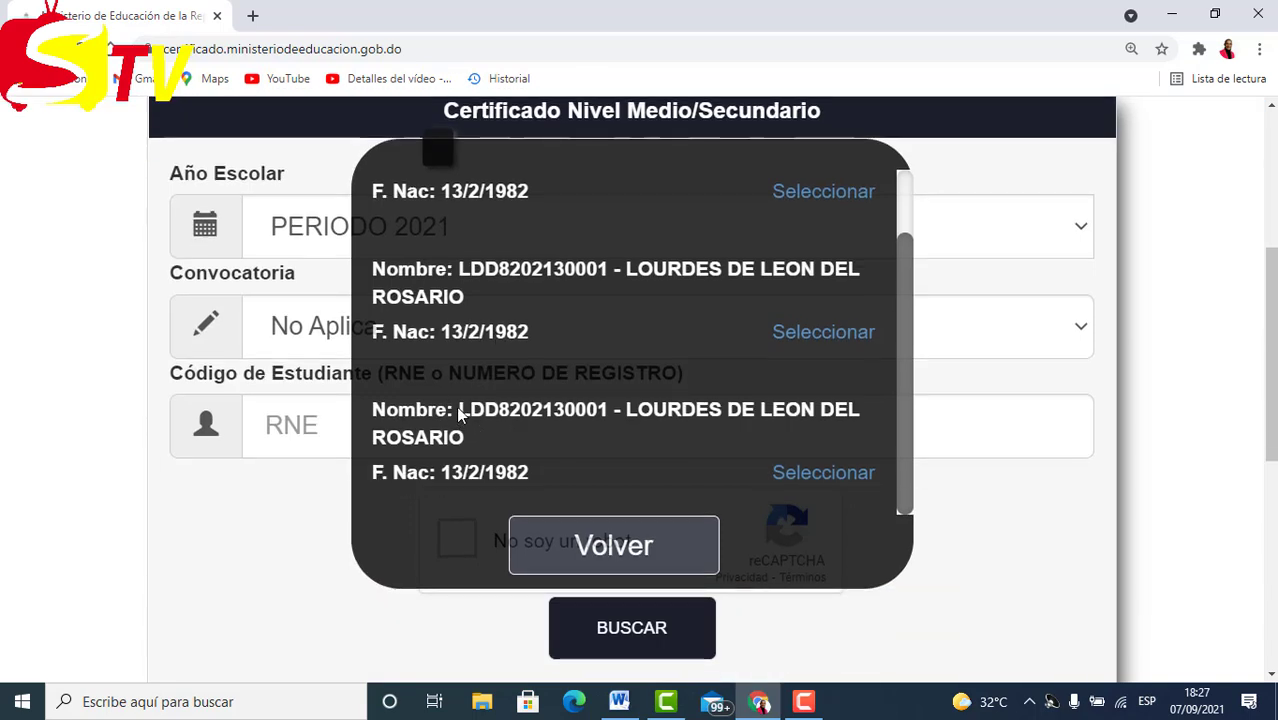
drag(459, 416, 607, 420)
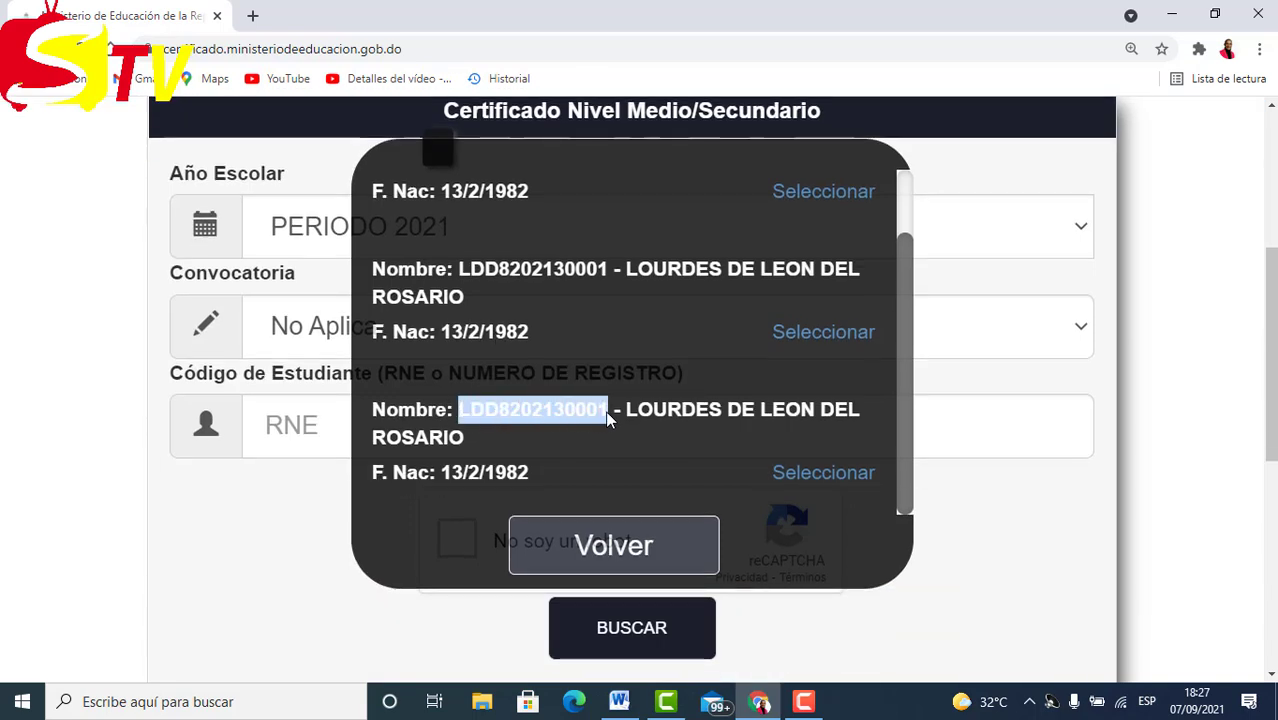
right_click(557, 413)
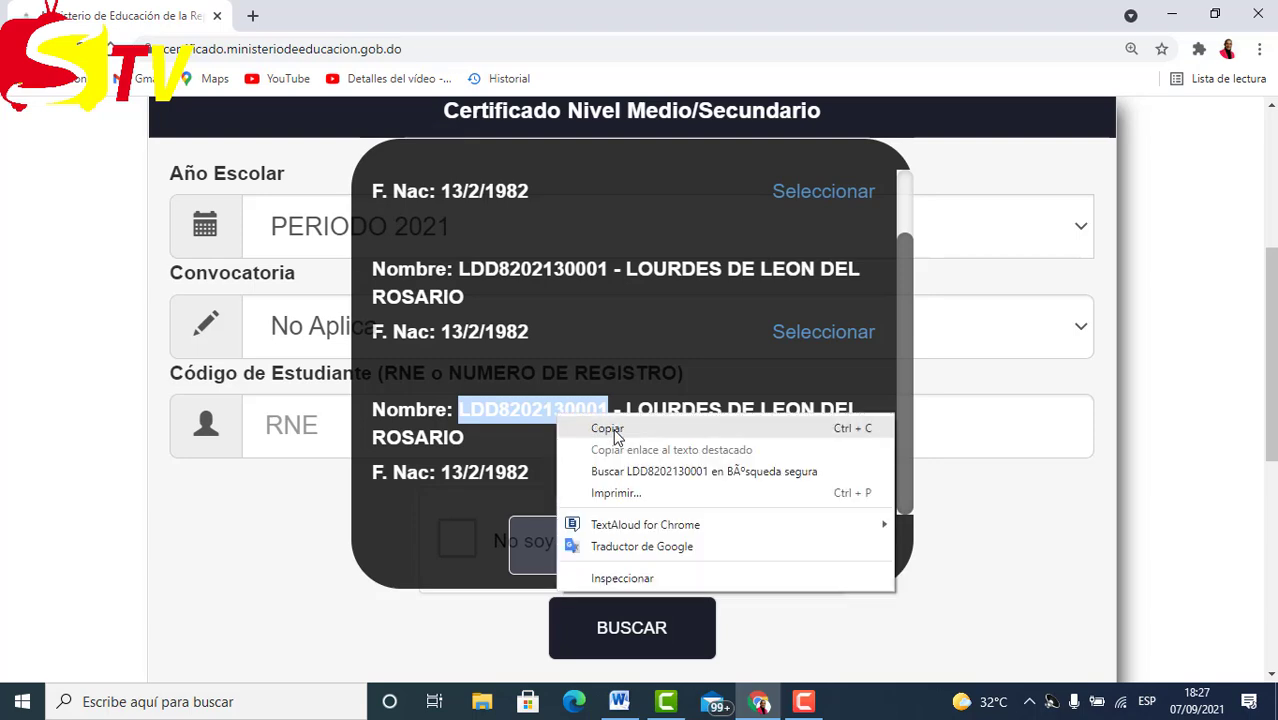
click(612, 429)
Return to the certificate form and keep Convocatoria set to No Aplica.
click(584, 543)
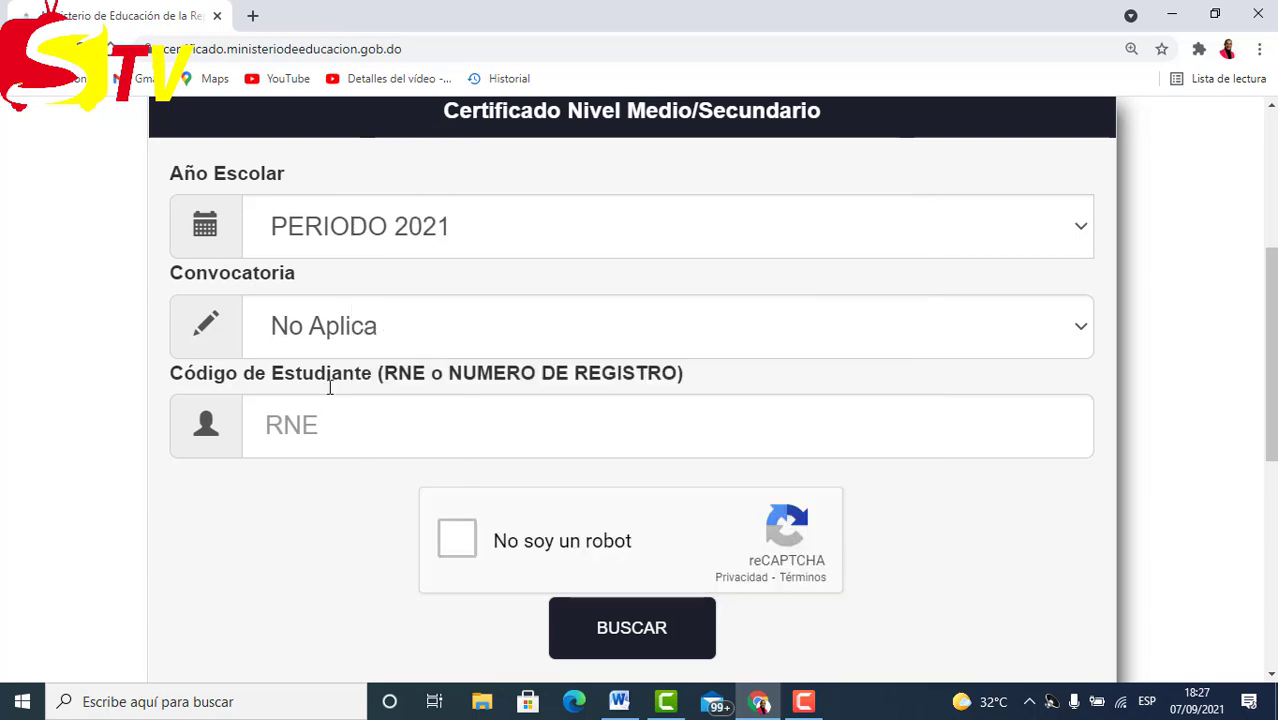
scroll(379, 357, up, 1)
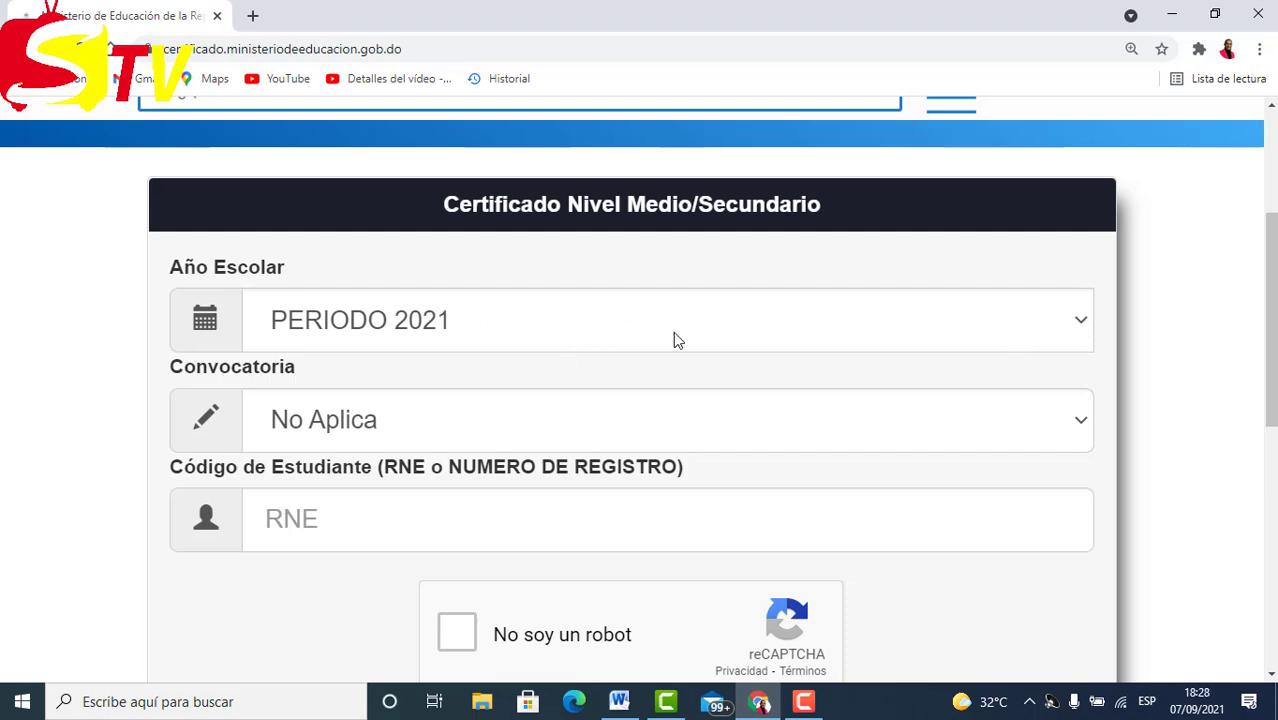
scroll(673, 331, down, 1)
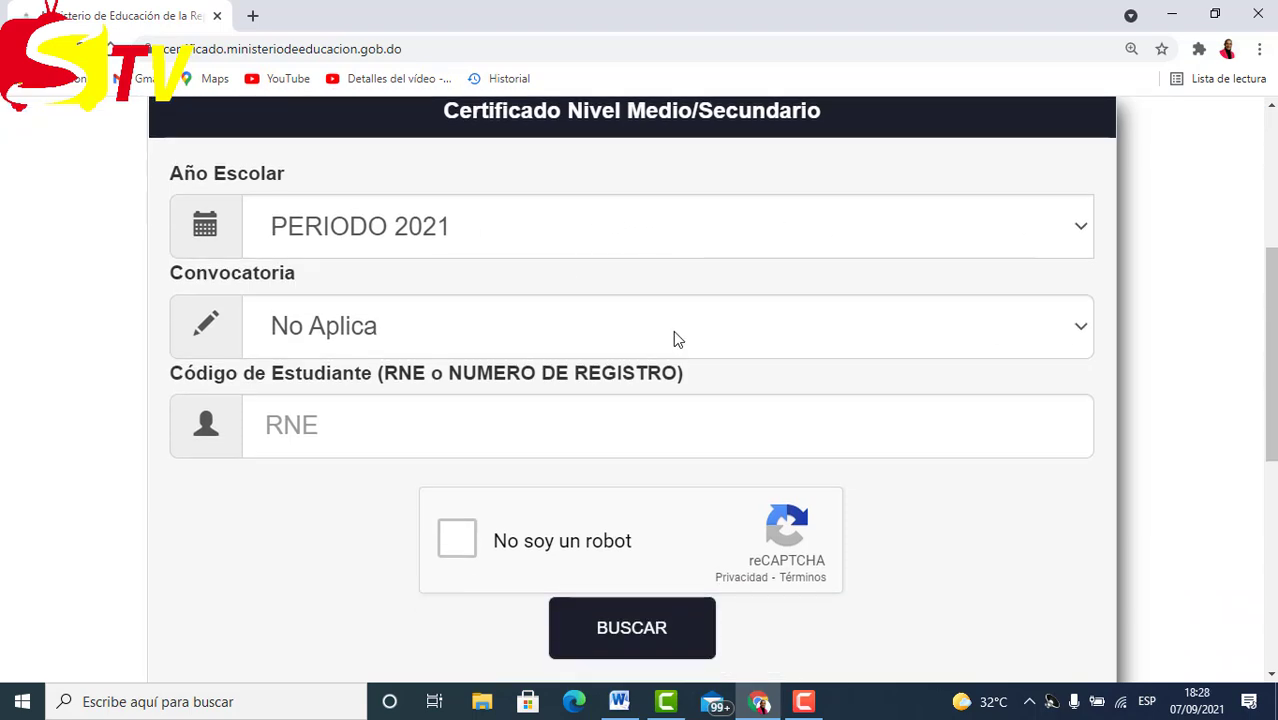
click(500, 336)
click(443, 375)
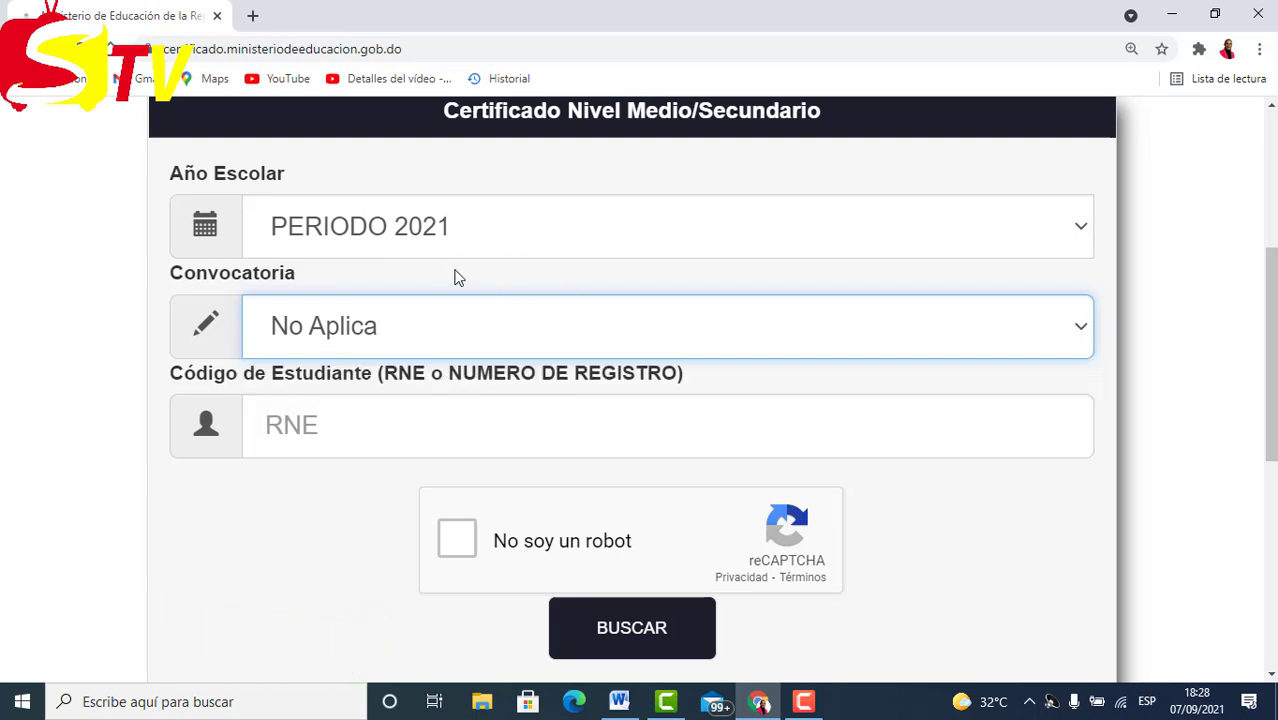
Paste the copied RNE code into the student code field and tick 'No soy un robot'.
scroll(505, 300, up, 1)
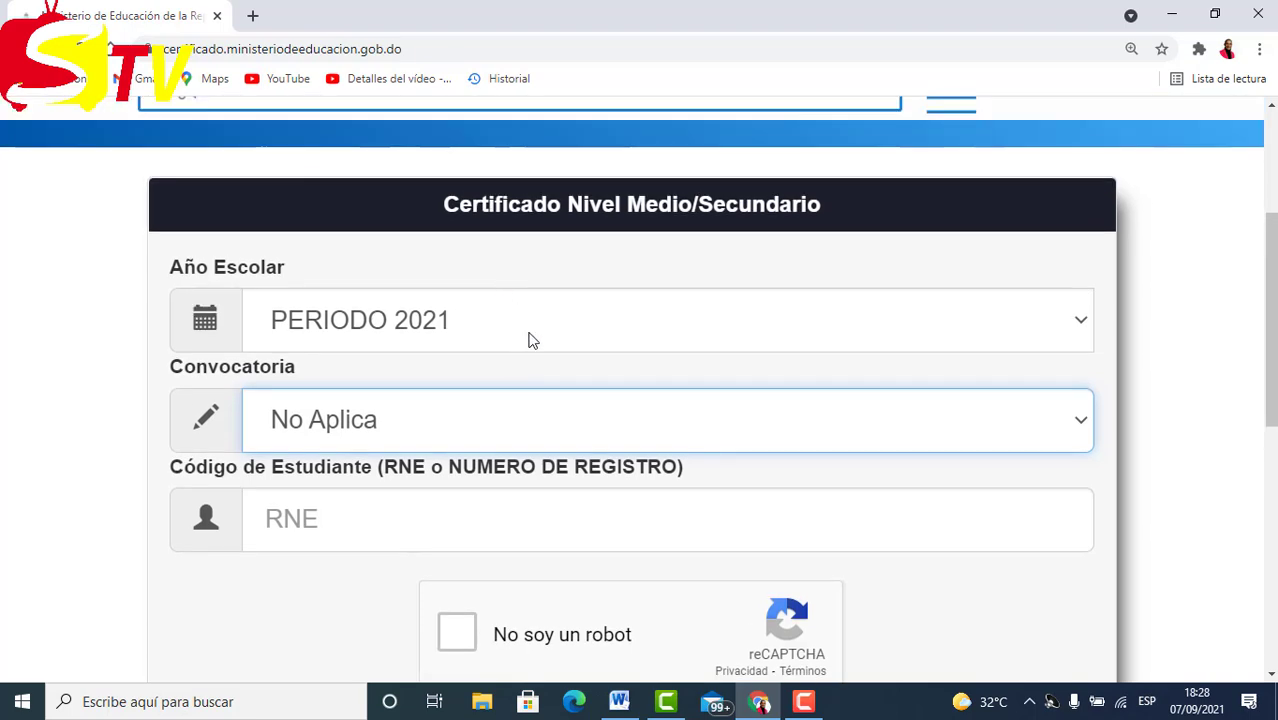
scroll(528, 335, down, 2)
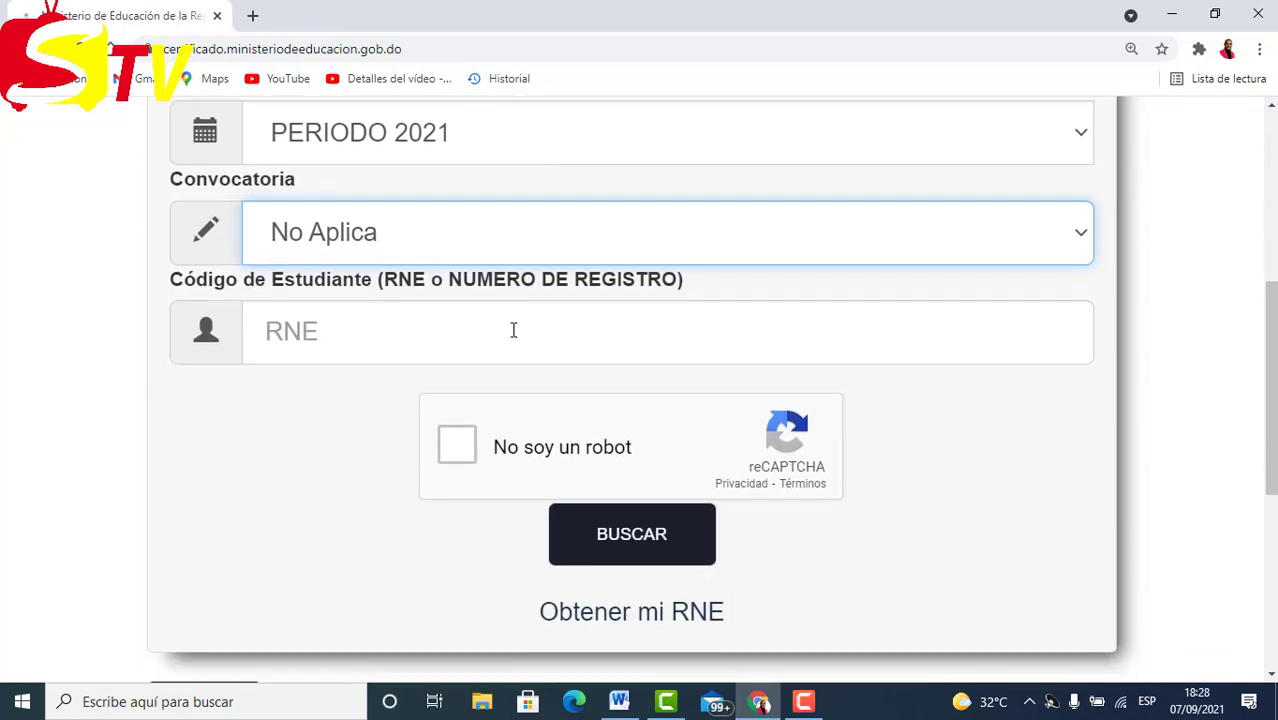
click(323, 337)
right_click(327, 330)
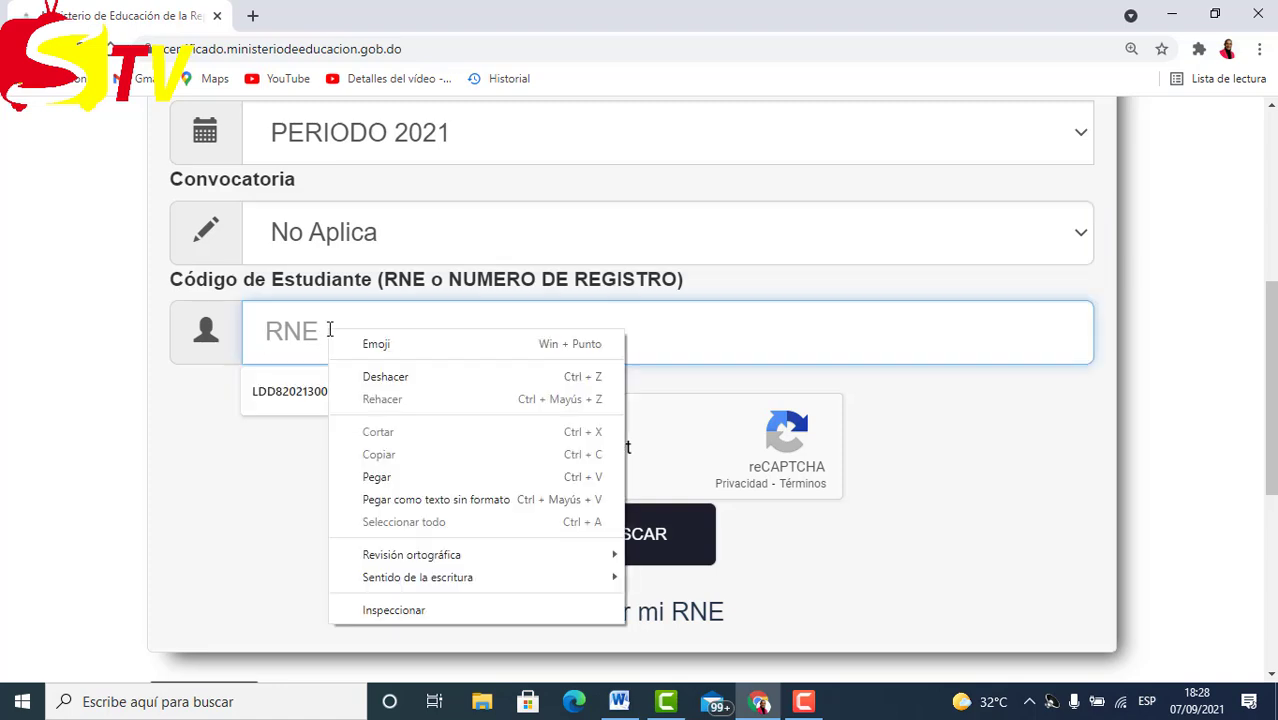
click(376, 477)
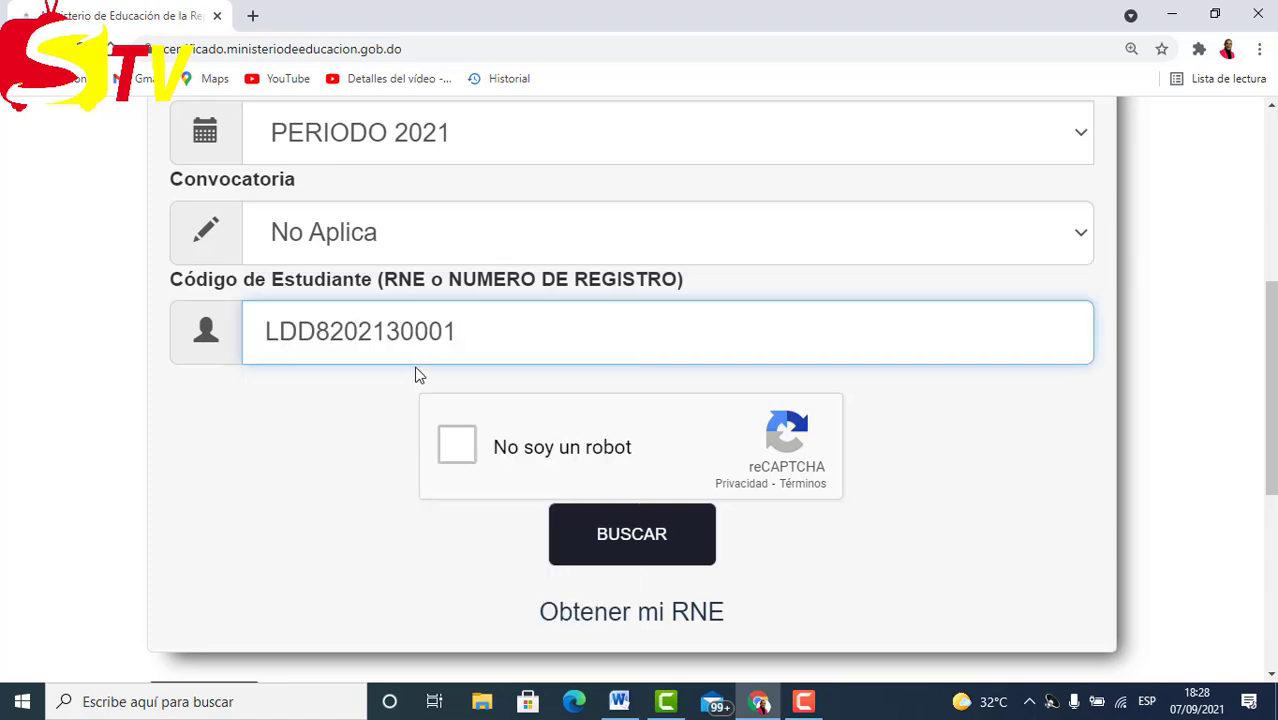
scroll(560, 300, down, 1)
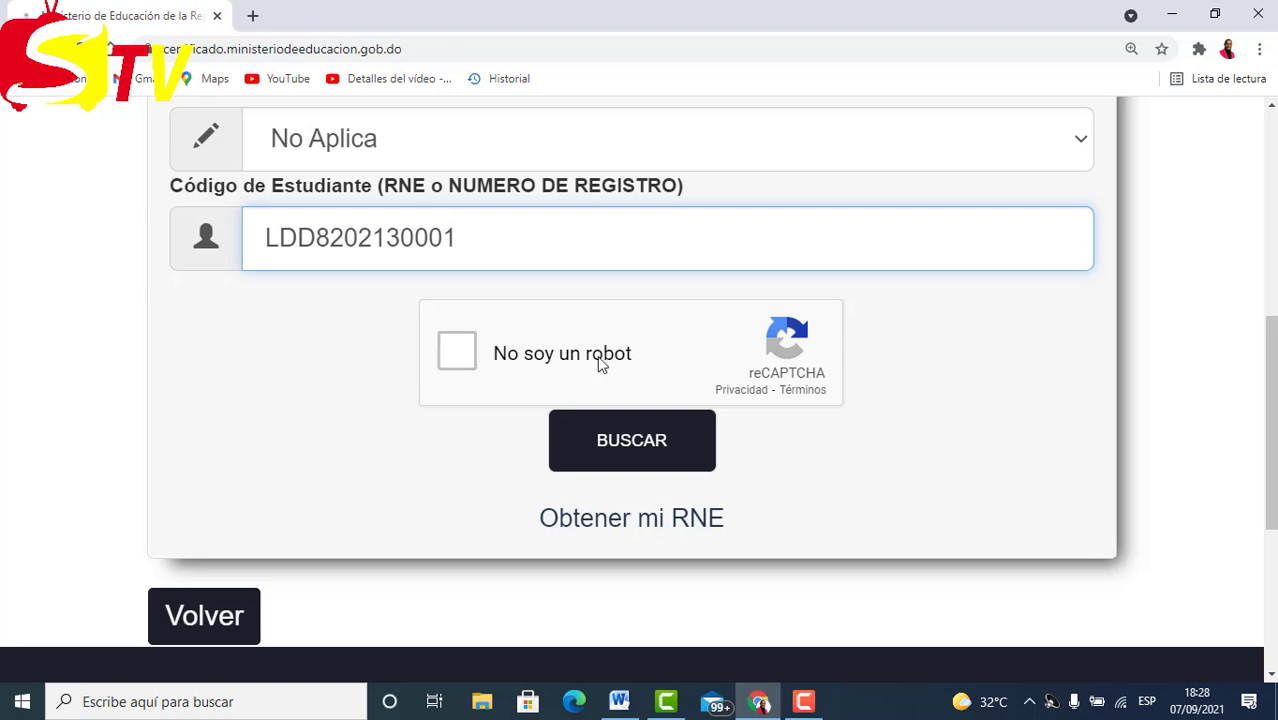
click(460, 358)
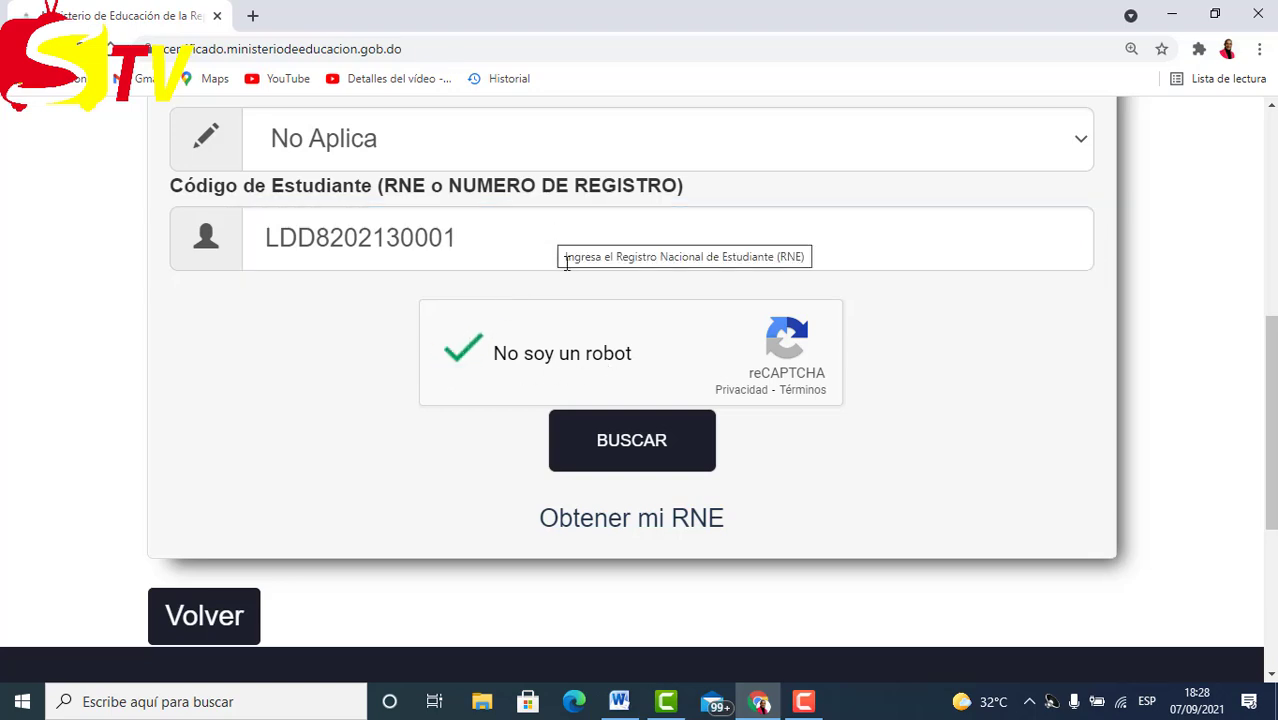
Submit BUSCAR and review Datos, Información General, national test grades and the Promovido status.
click(634, 448)
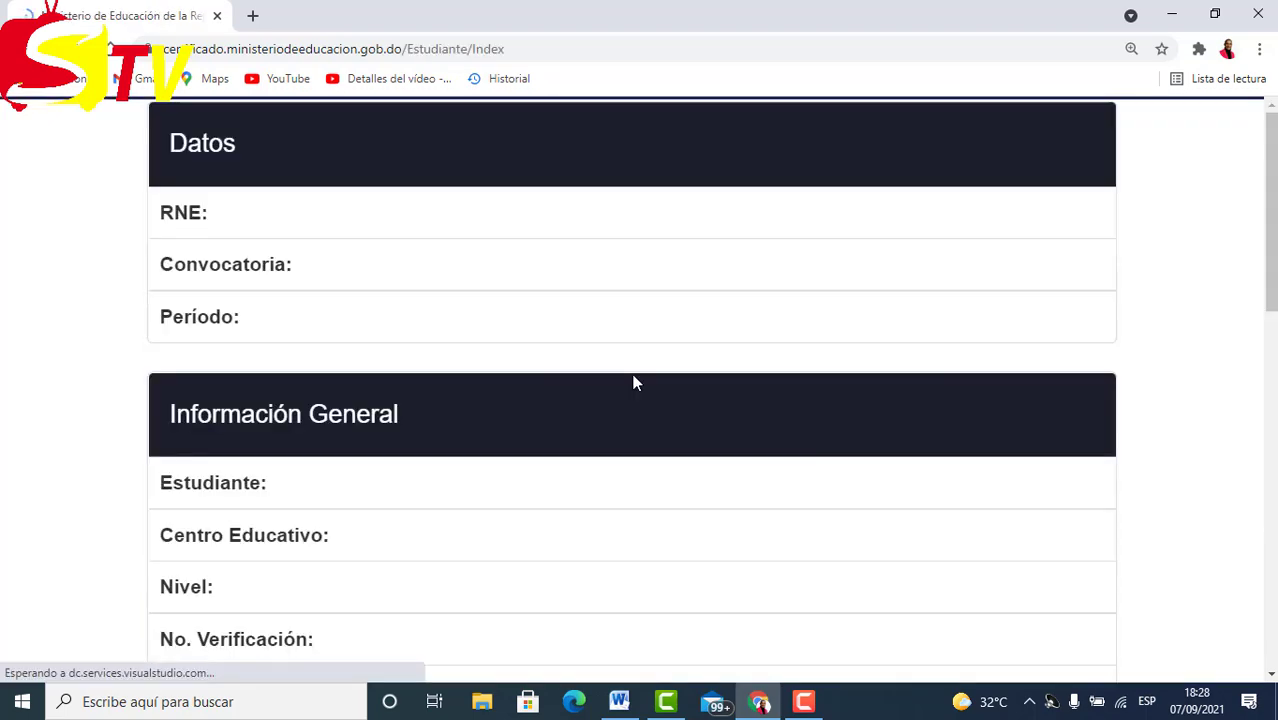
scroll(500, 282, down, 10)
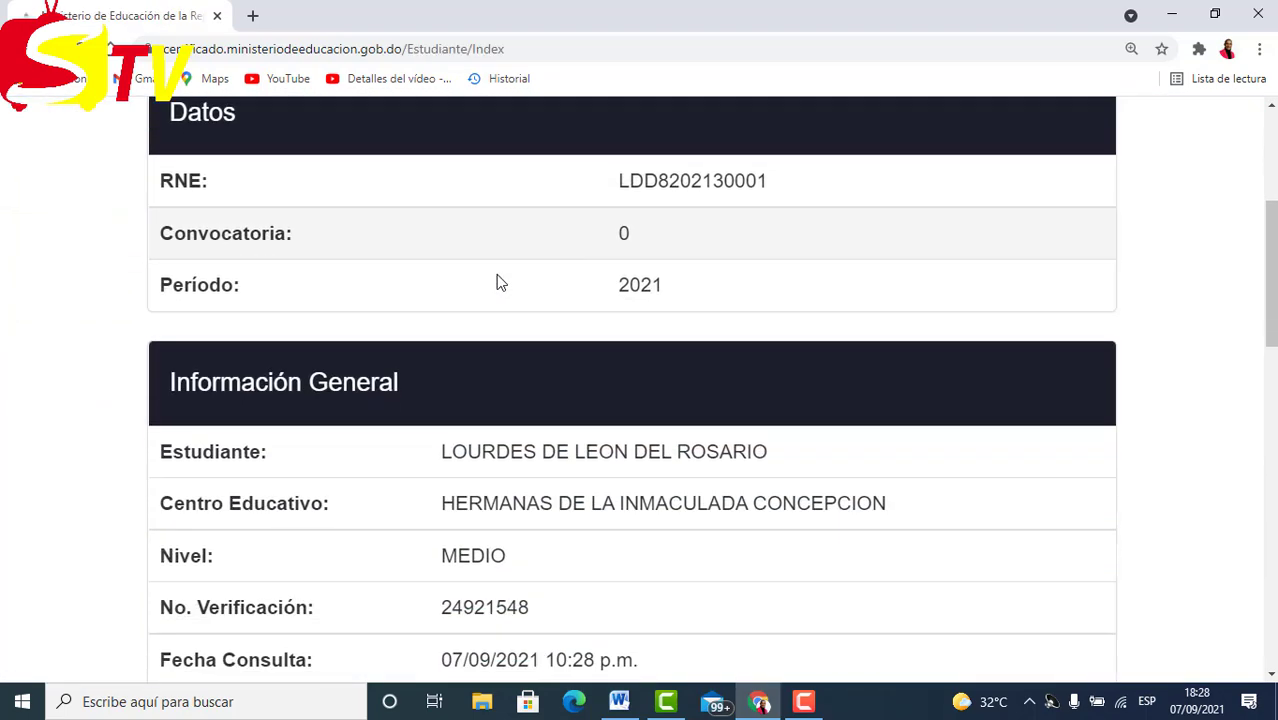
scroll(500, 282, down, 5)
scroll(497, 279, up, 7)
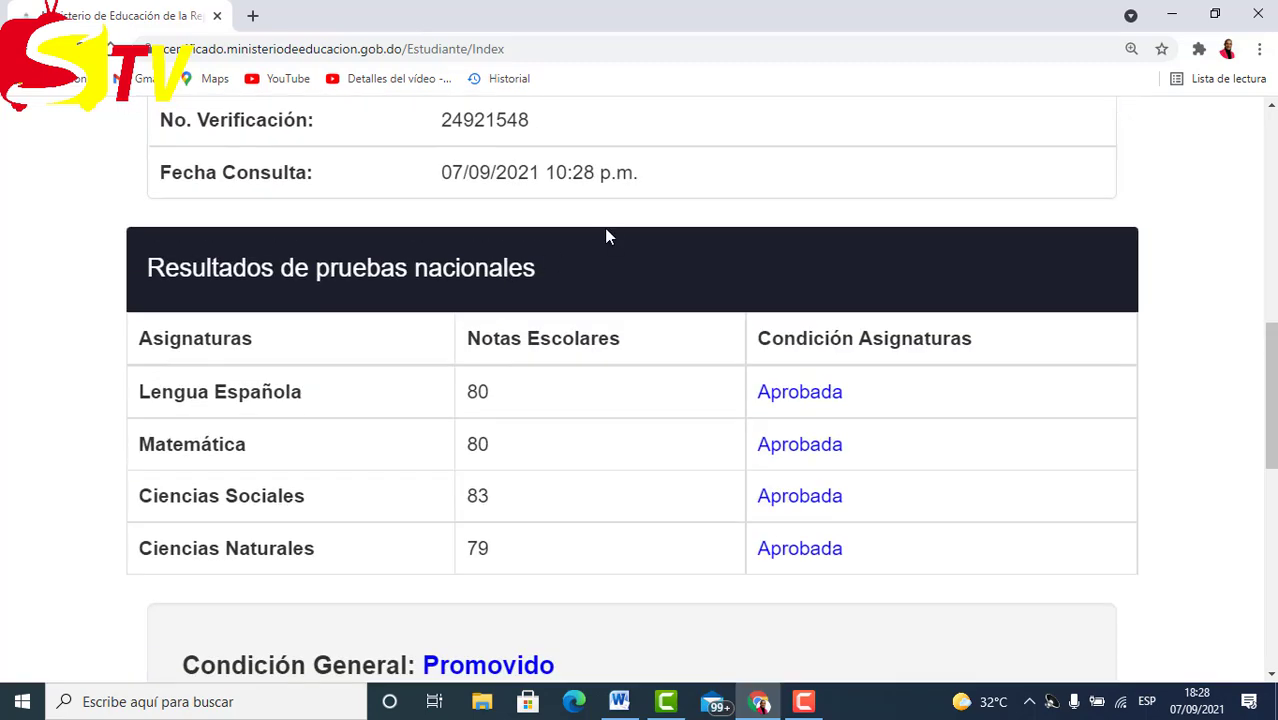
scroll(585, 225, up, 1)
scroll(595, 243, up, 5)
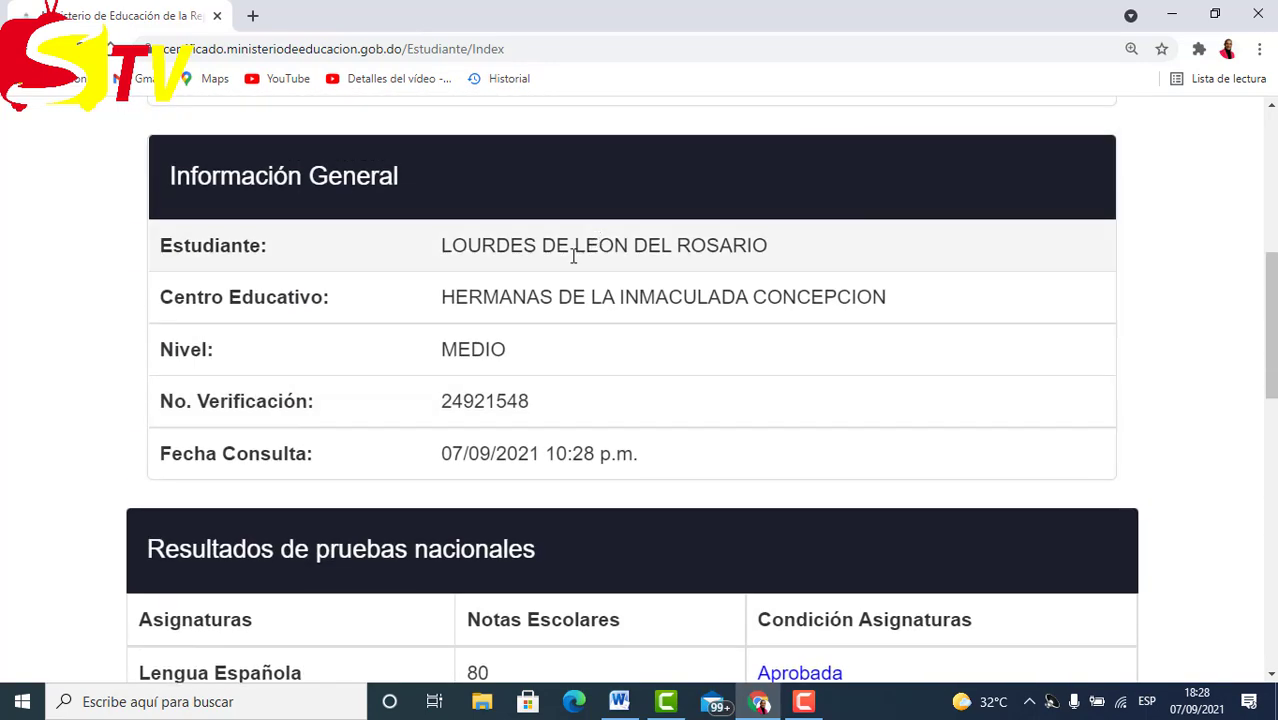
scroll(472, 232, up, 1)
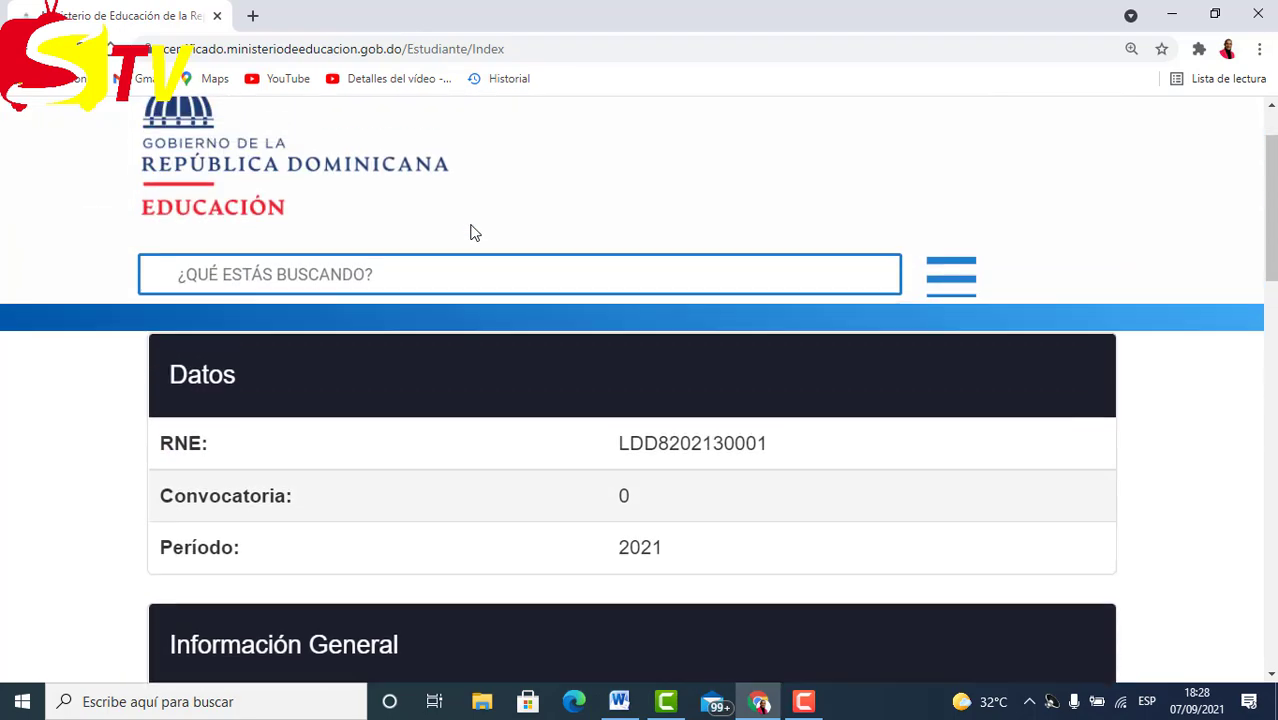
scroll(472, 232, down, 1)
scroll(447, 358, down, 5)
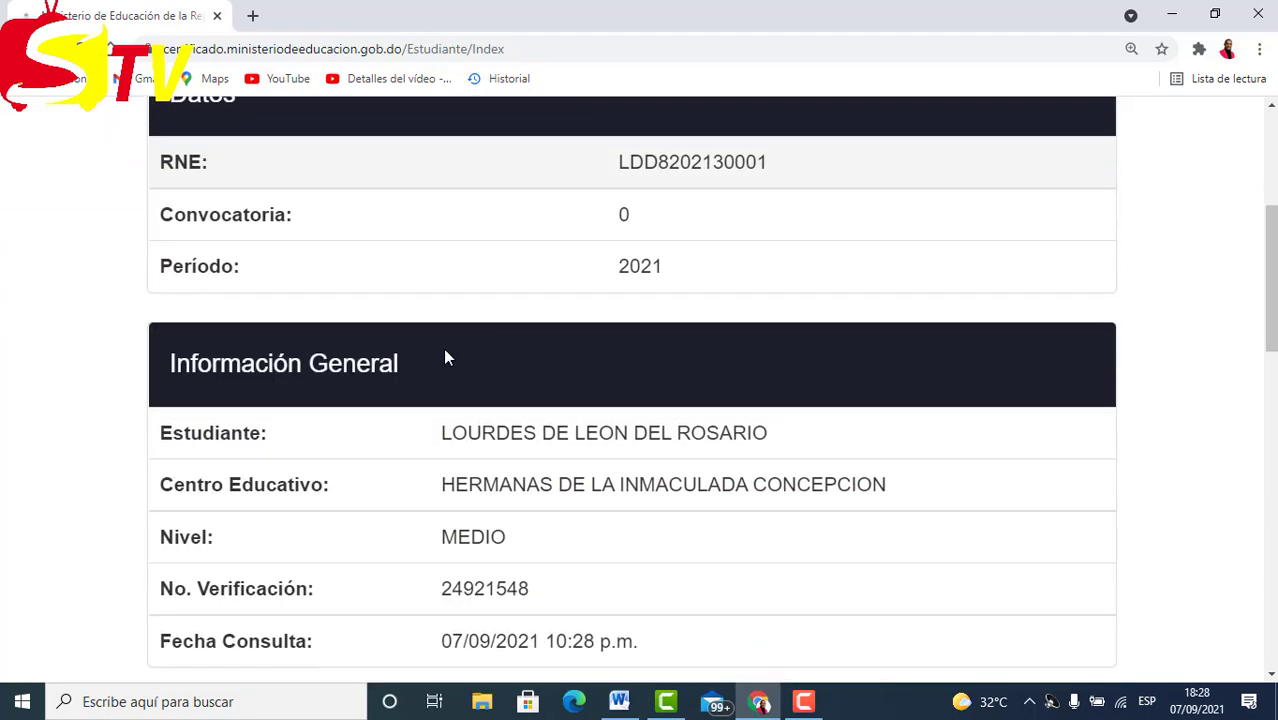
scroll(429, 350, down, 4)
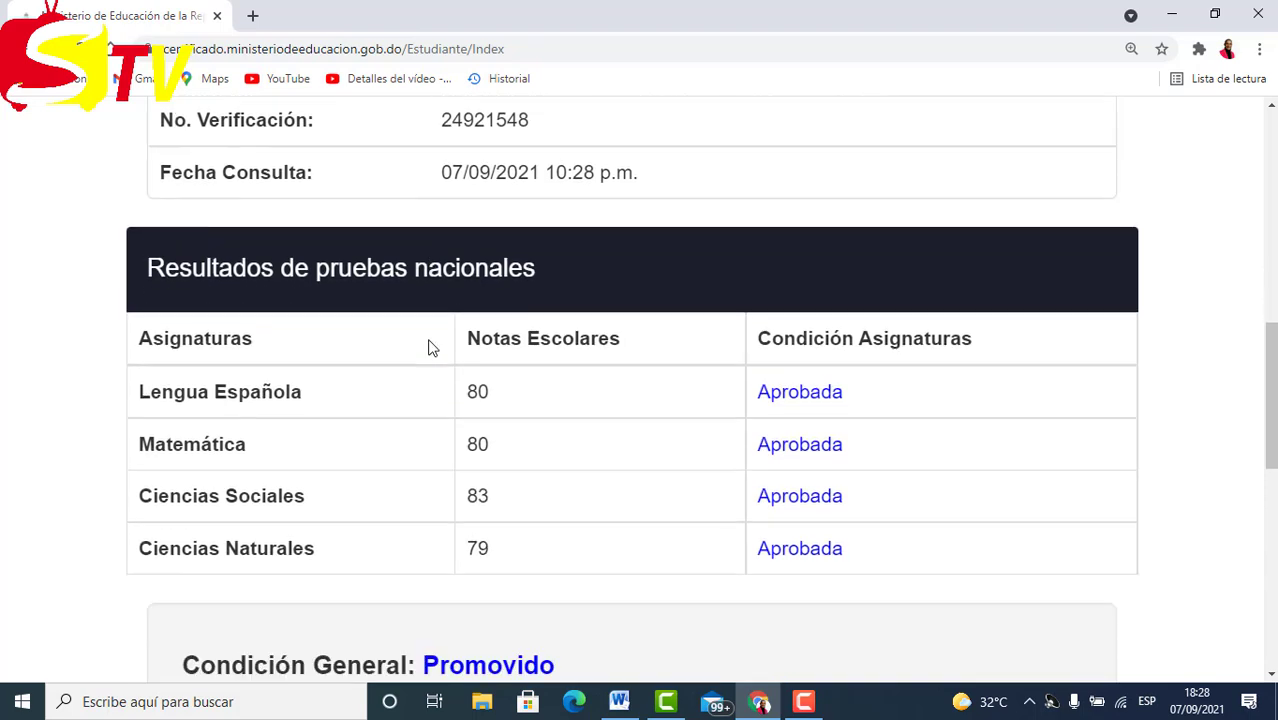
scroll(444, 342, down, 1)
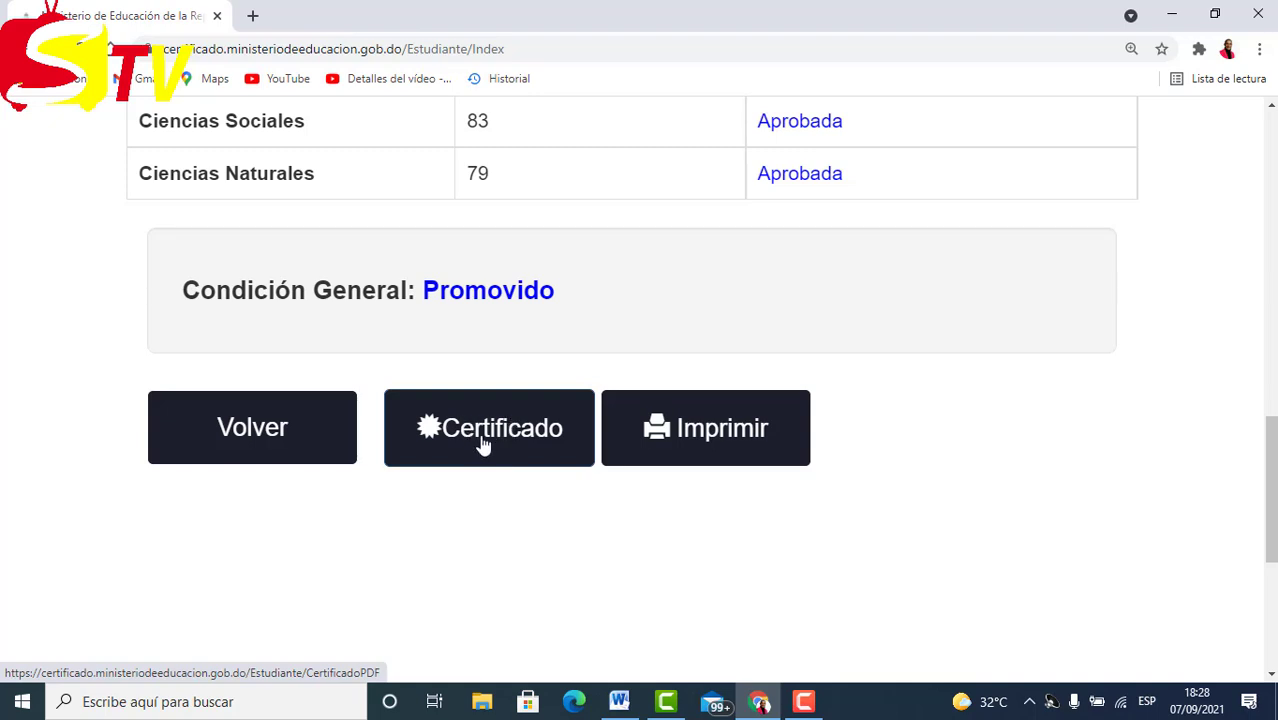
Switch to the Word document with the IMPORTANTE note about Pruebas Nacionales certificates.
scroll(625, 456, down, 1)
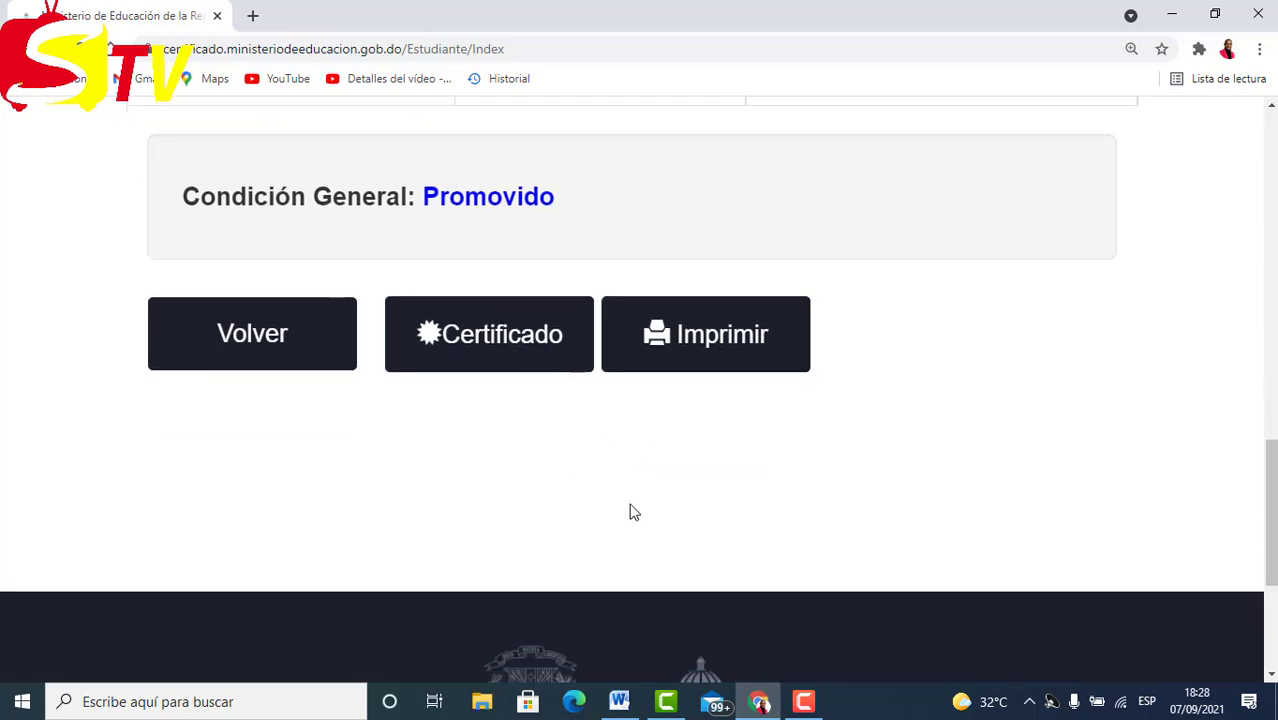
scroll(669, 481, up, 1)
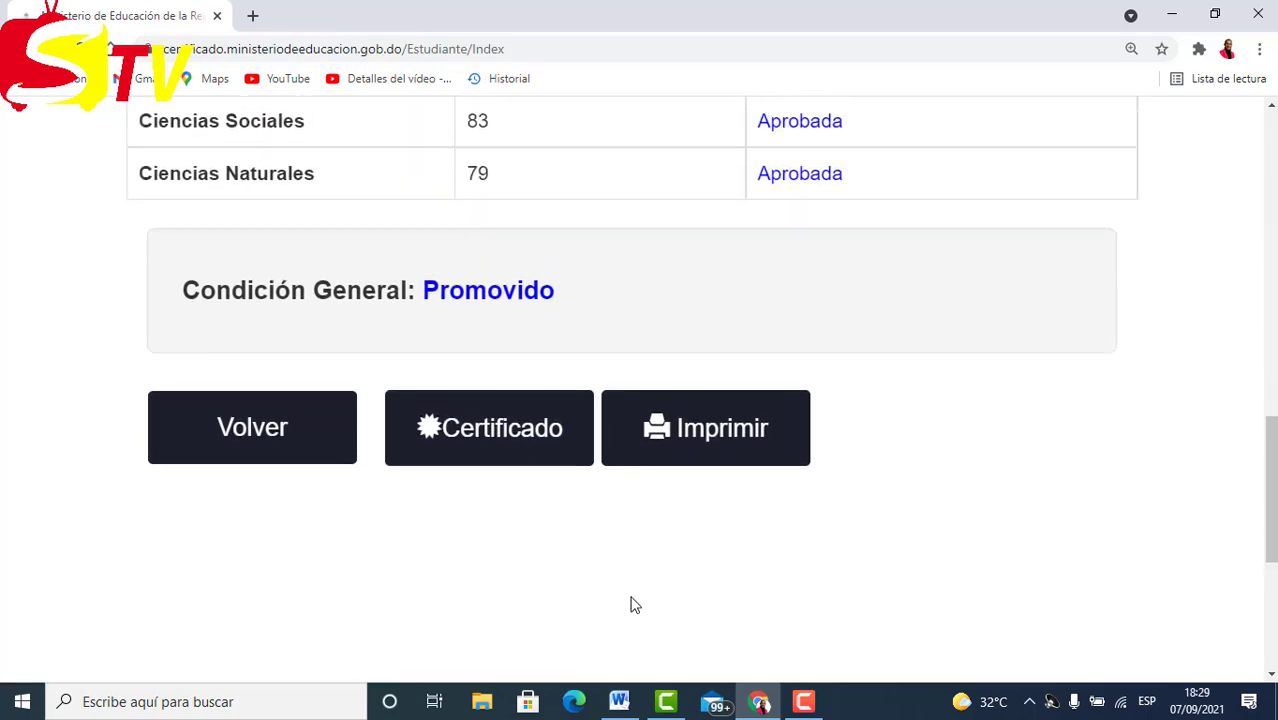
click(620, 703)
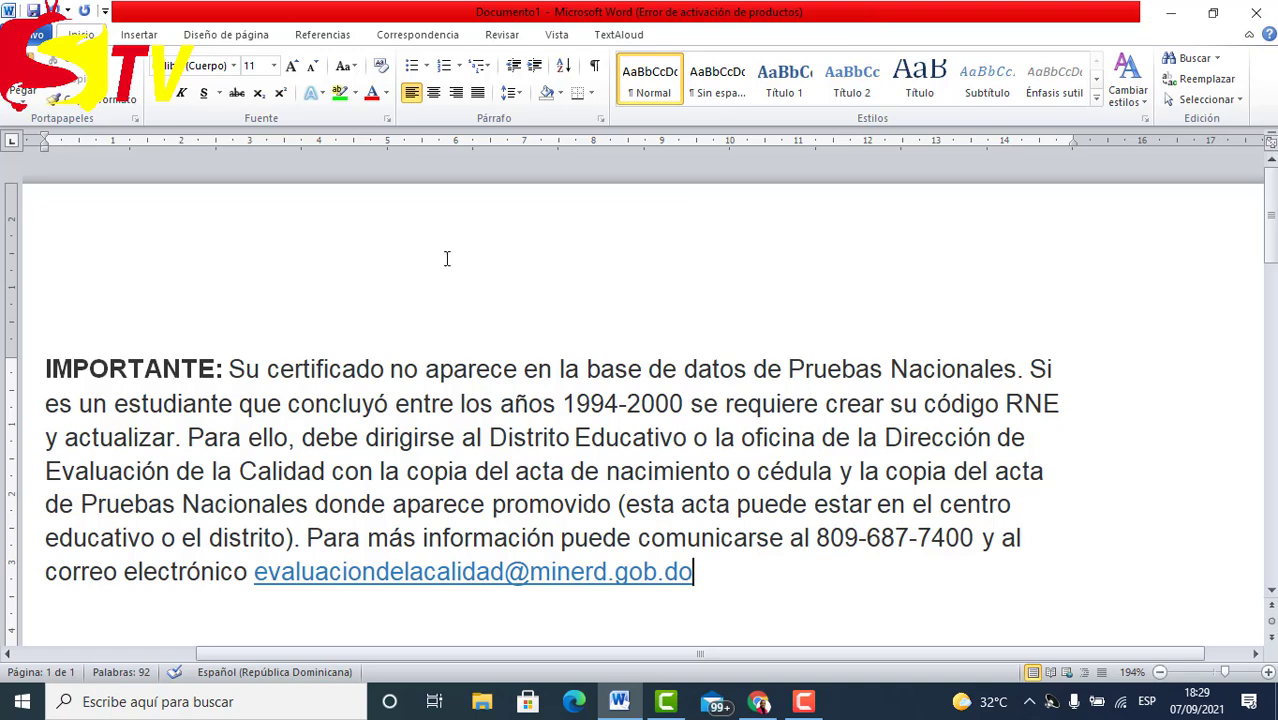